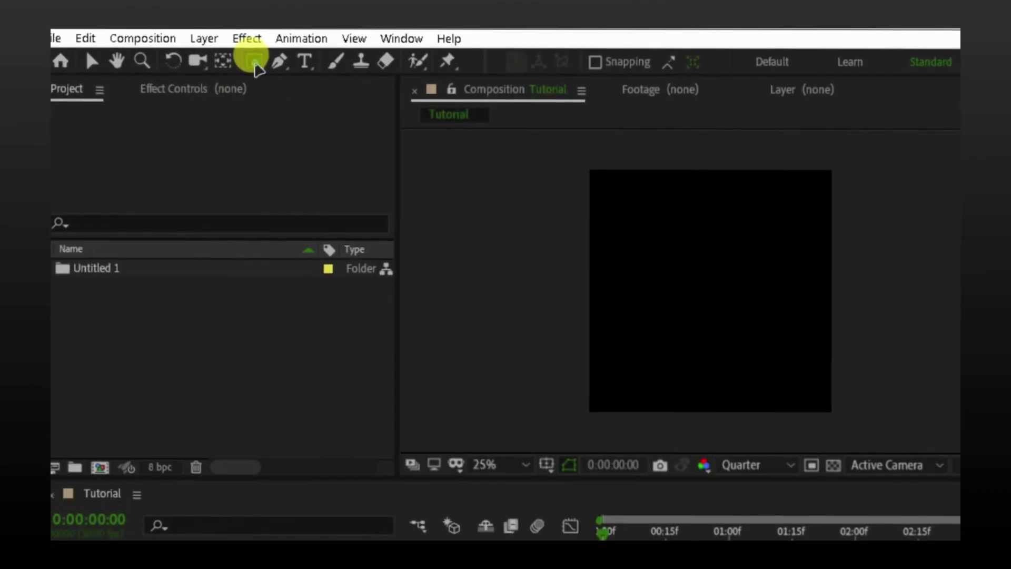
# Step: Draw a long, thin horizontal rectangle with a white FFFFFF fill across the middle of the composition as a line
pyautogui.click(255, 62)
pyautogui.scroll(1, 686, 270)
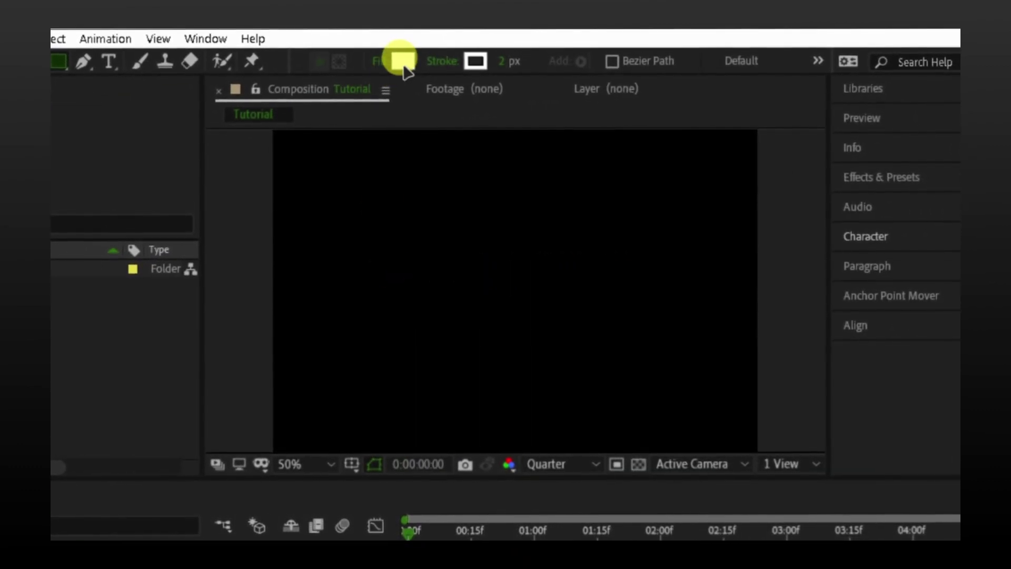
pyautogui.click(402, 62)
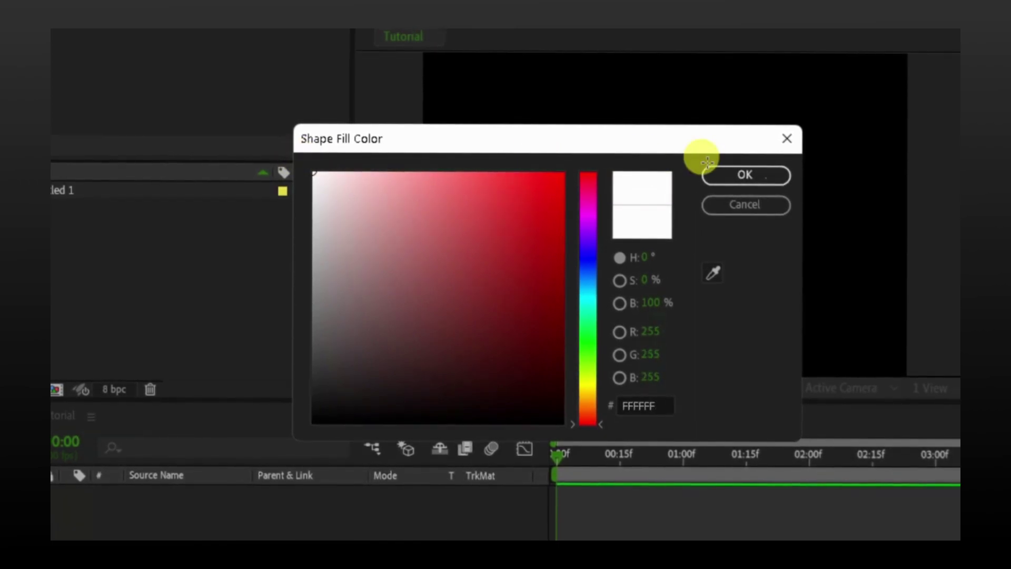
pyautogui.click(714, 174)
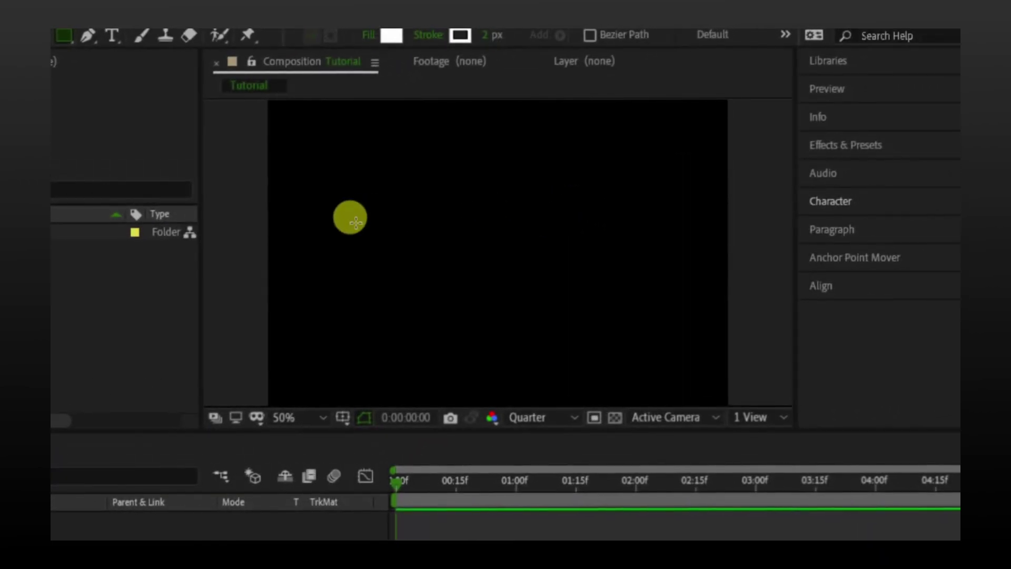
pyautogui.moveTo(498, 197); pyautogui.dragTo(511, 198)
pyautogui.moveTo(352, 235); pyautogui.dragTo(660, 237)
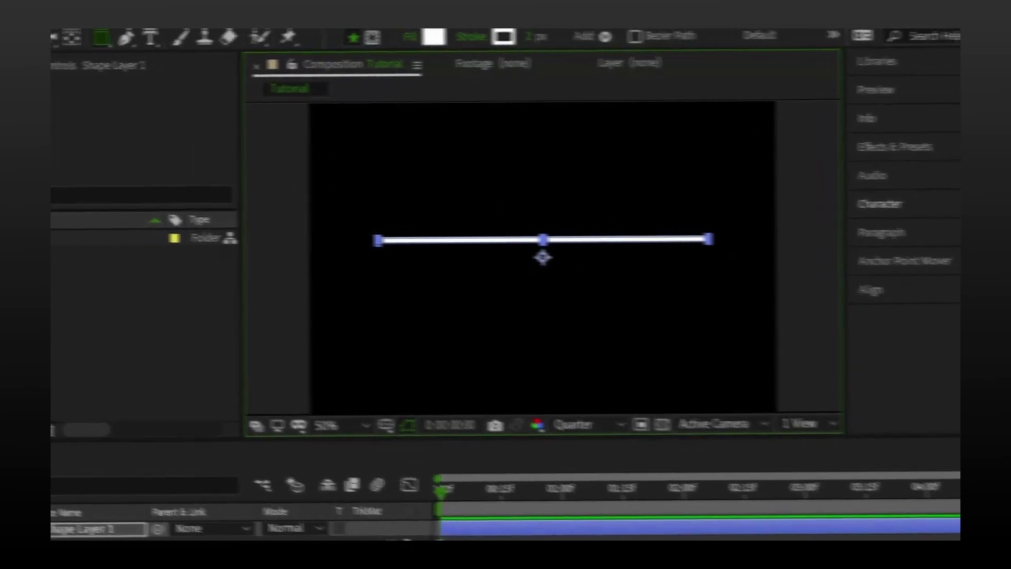
pyautogui.click(86, 36)
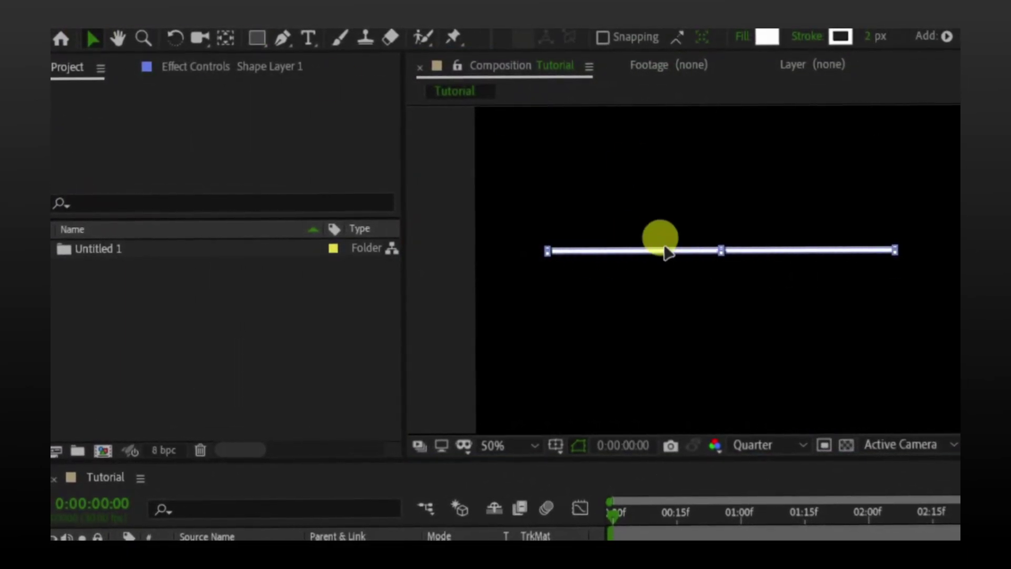
# Step: Unlink the line layer's scale proportions and set its vertical scale to 79%
pyautogui.click(251, 528)
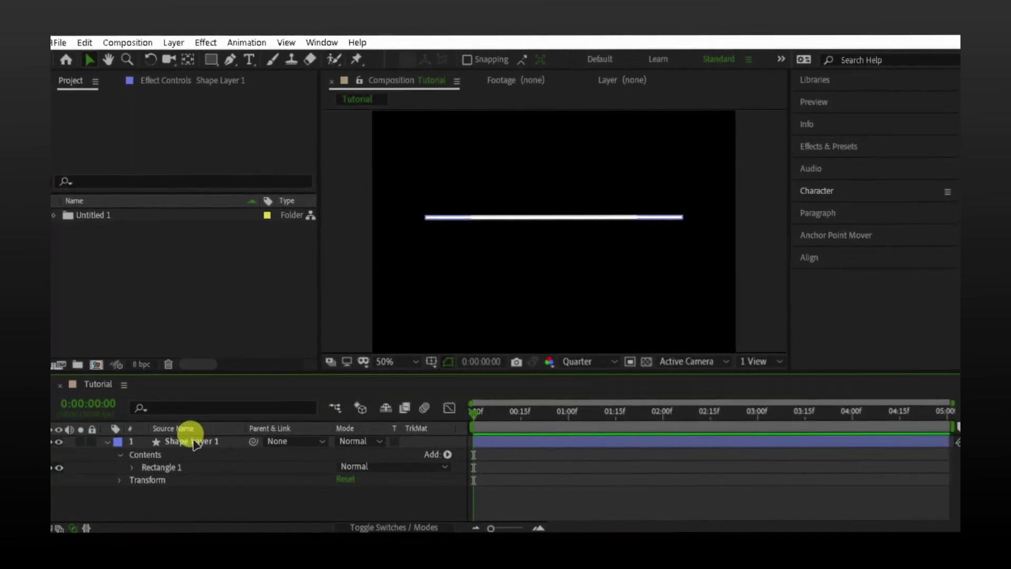
pyautogui.click(192, 443)
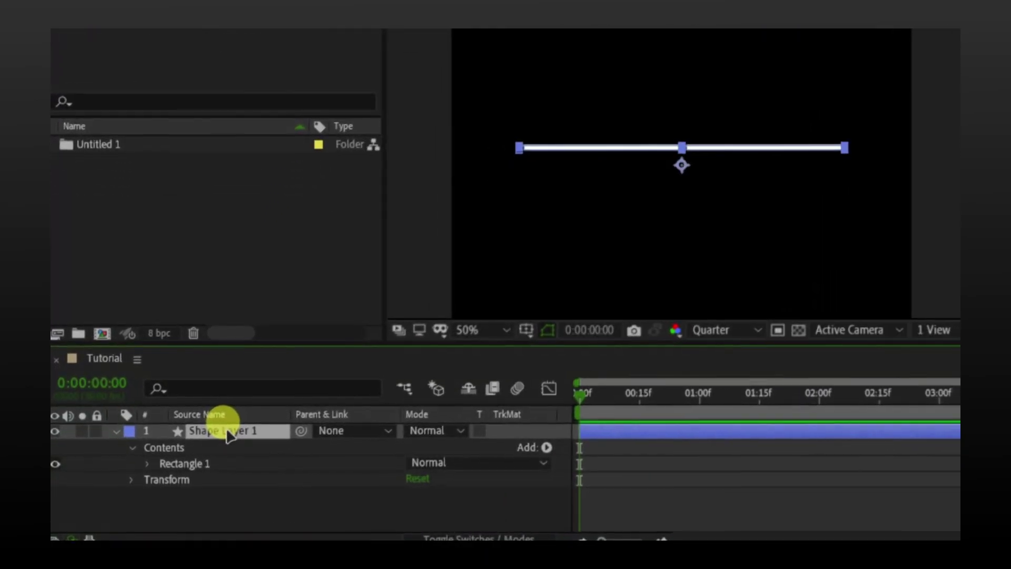
pyautogui.press('s')
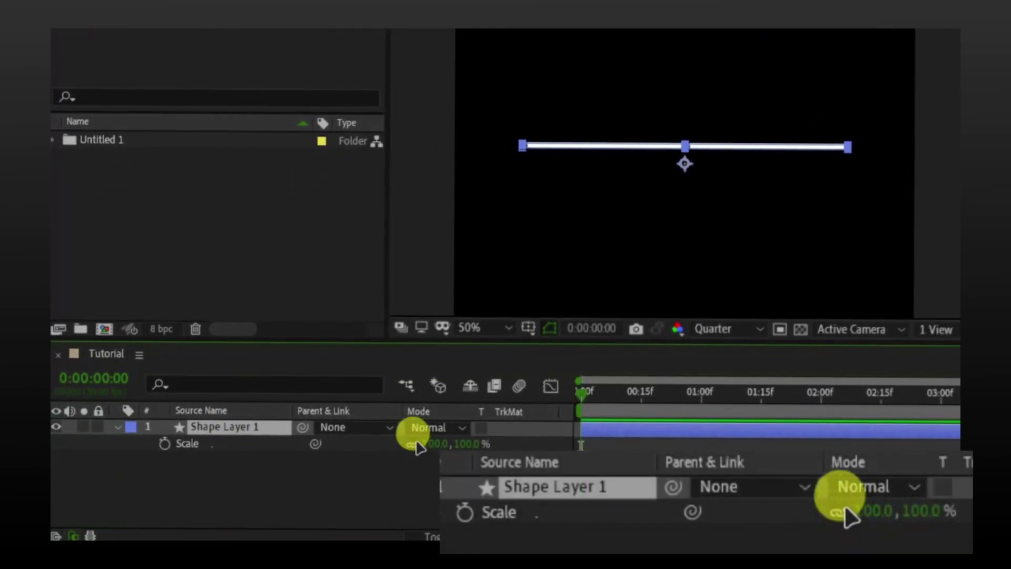
pyautogui.click(412, 447)
pyautogui.click(422, 463)
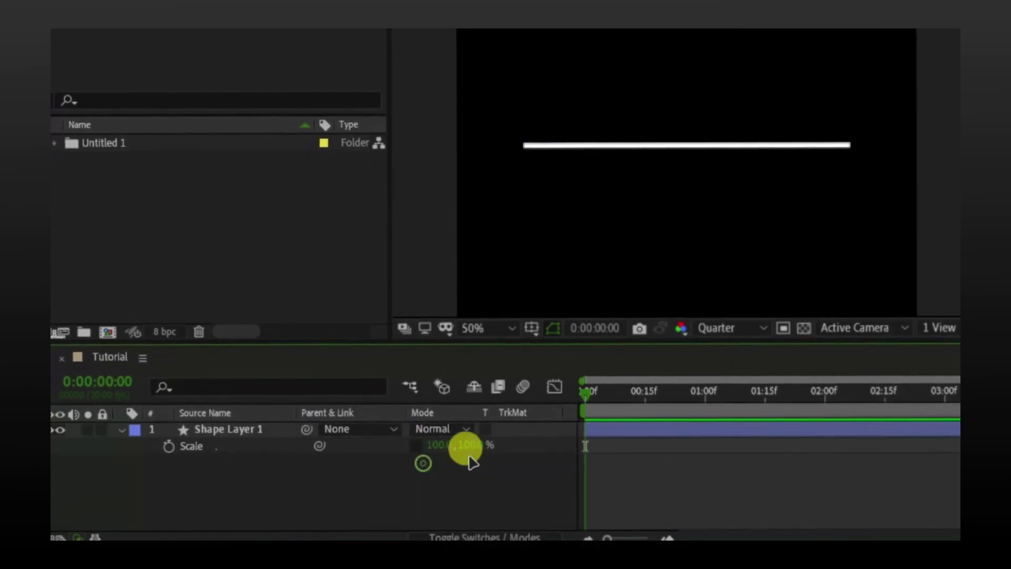
pyautogui.moveTo(467, 445); pyautogui.dragTo(379, 446)
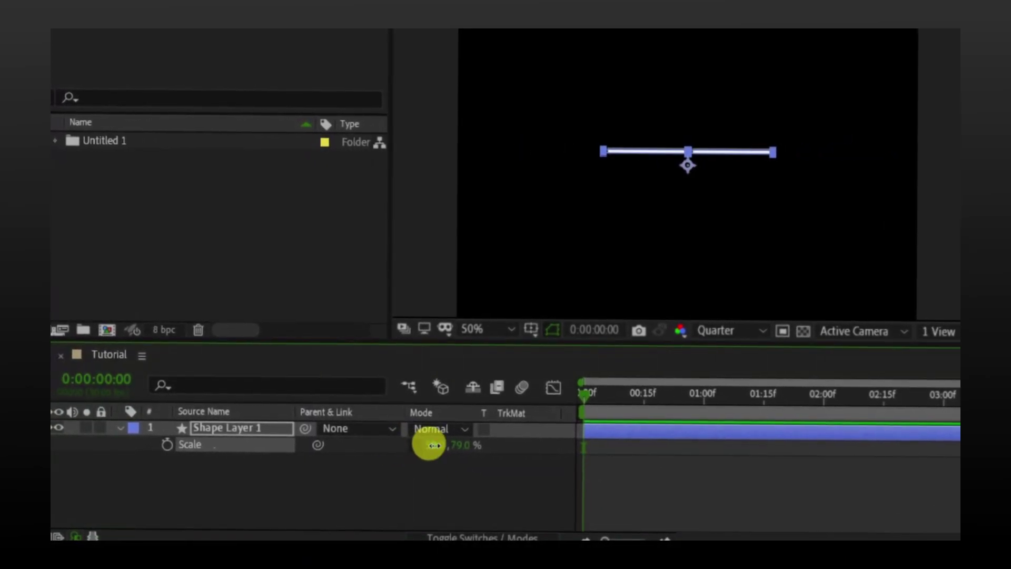
# Step: Set the line's horizontal scale to 0% and start a Scale keyframe at 0:00:00:00
pyautogui.click(434, 444)
pyautogui.write('0')
pyautogui.click(442, 465)
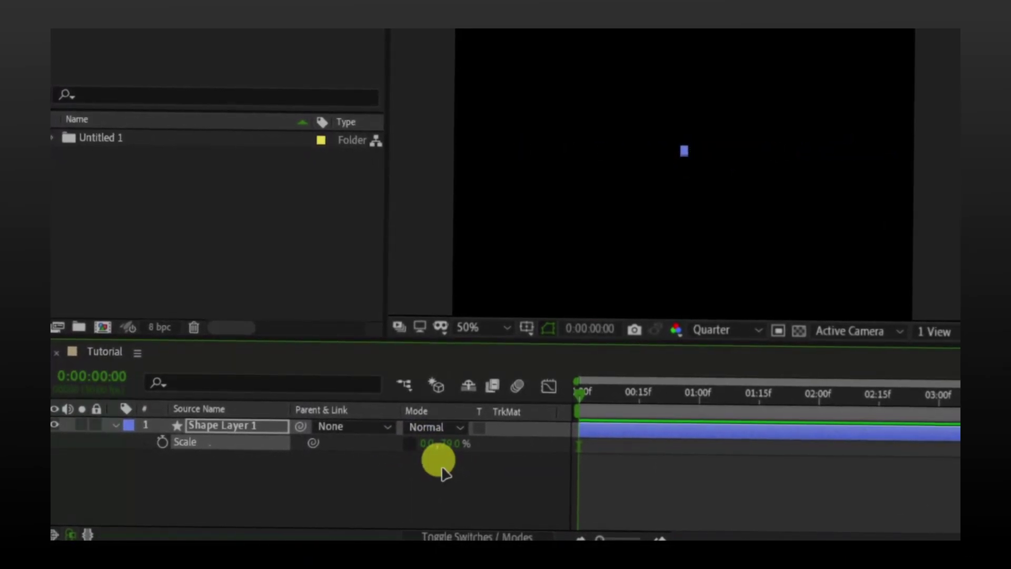
pyautogui.click(163, 447)
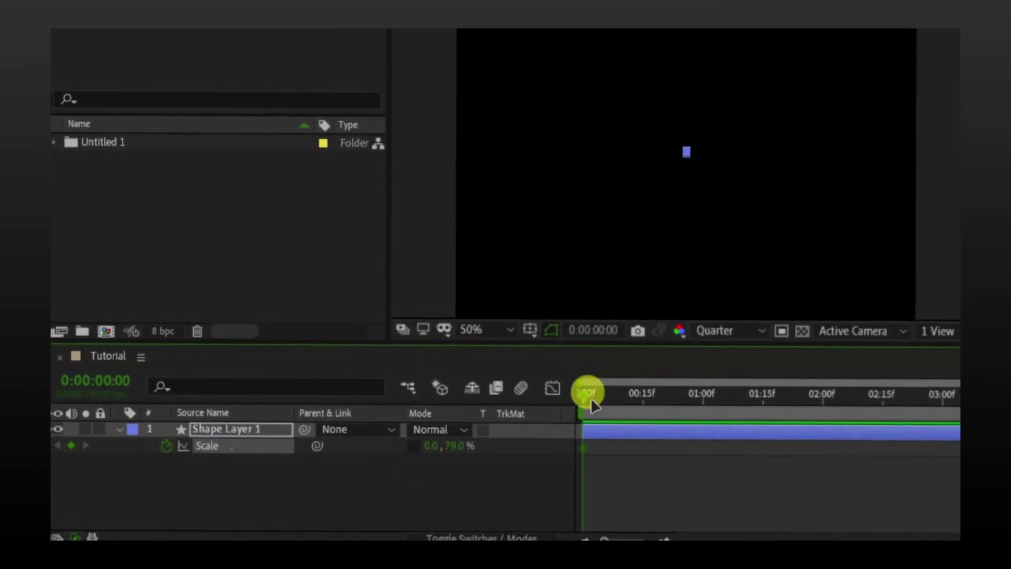
# Step: Add a Scale keyframe at 0:00:00:16 with the line's horizontal scale at 100%
pyautogui.moveTo(588, 396); pyautogui.dragTo(645, 395)
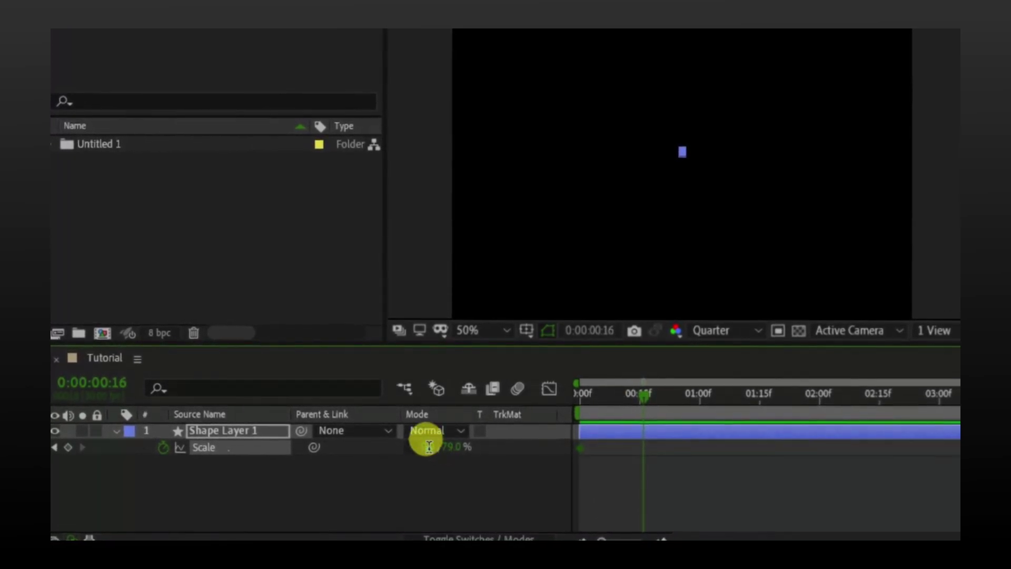
pyautogui.write('00')
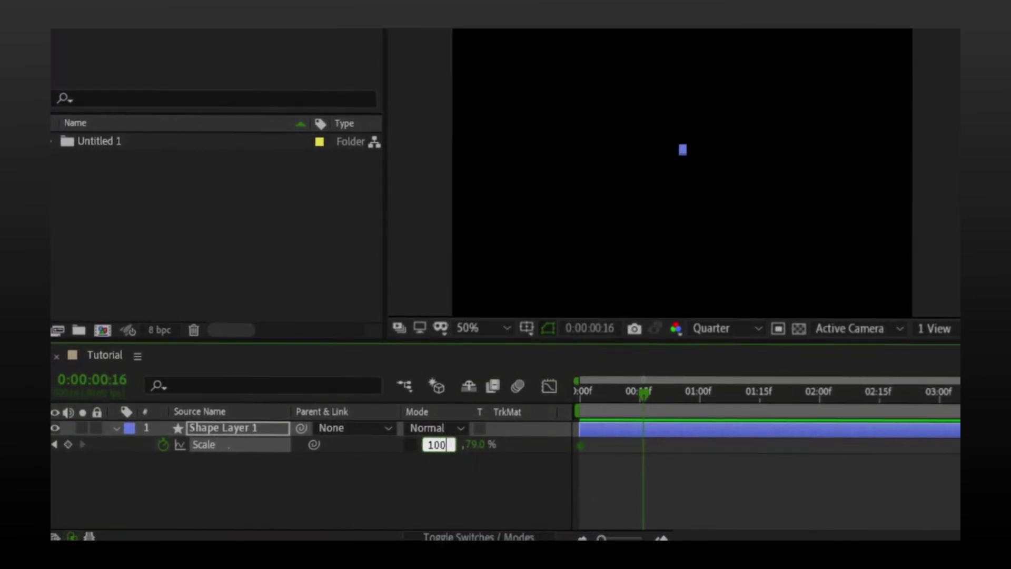
pyautogui.press('Return')
pyautogui.click(454, 479)
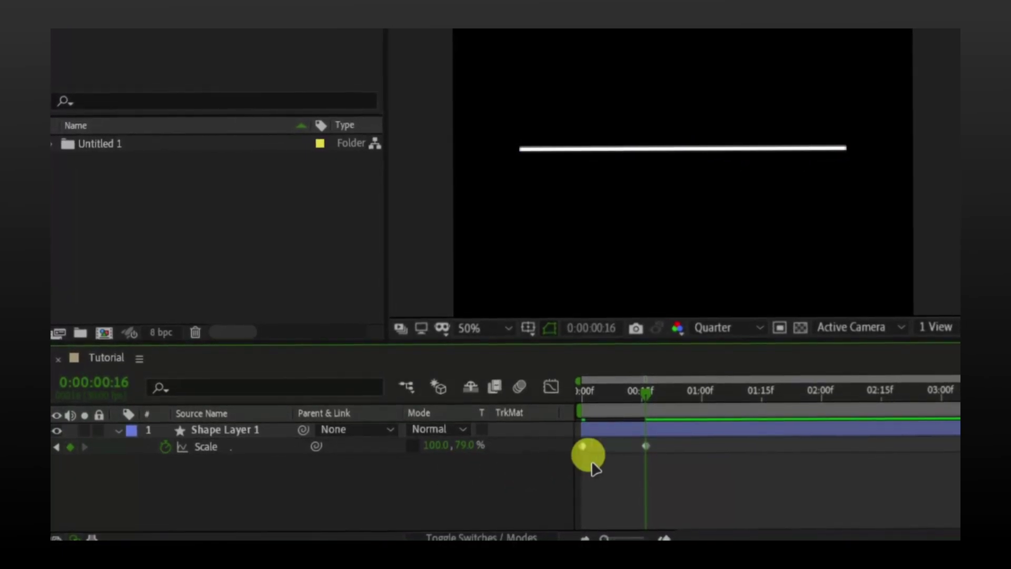
# Step: Preview the line's growth animation and set the horizontal scale of the keyframe at 0:00:00:16 to 88%
pyautogui.moveTo(623, 394); pyautogui.dragTo(575, 399)
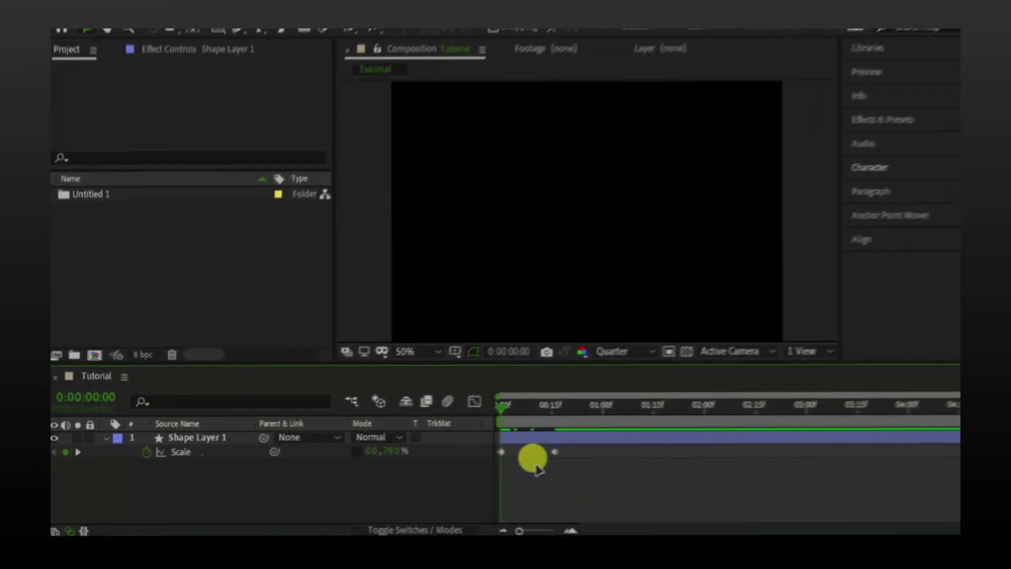
pyautogui.press('space')
pyautogui.click(524, 421)
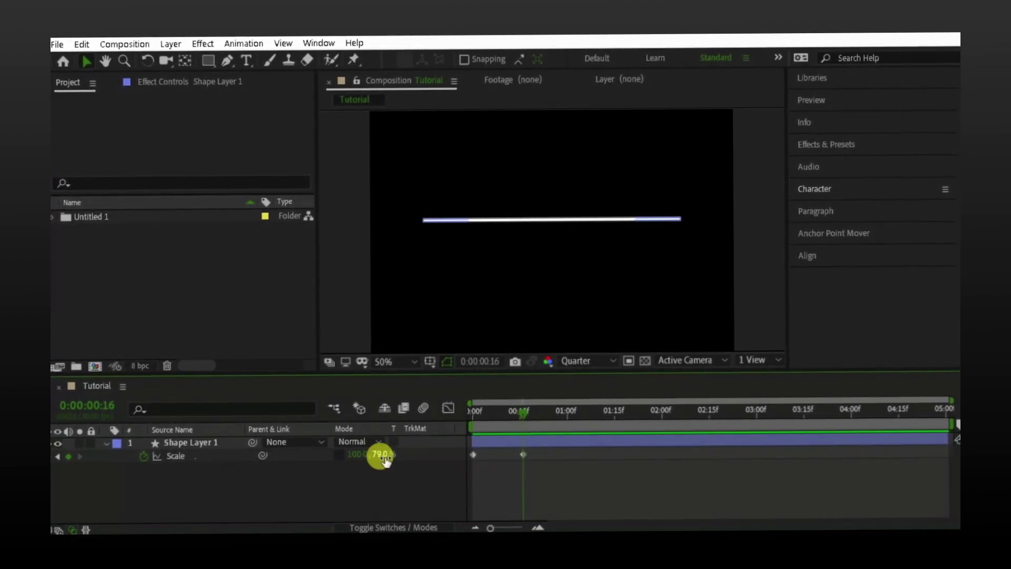
pyautogui.moveTo(356, 455)
pyautogui.mouseDown()
pyautogui.moveTo(373, 454)
pyautogui.moveTo(346, 454)
pyautogui.mouseUp()
pyautogui.click(365, 476)
# Step: Move the line layer up by setting its Position to 540, 447
pyautogui.scroll(-1, 474, 335)
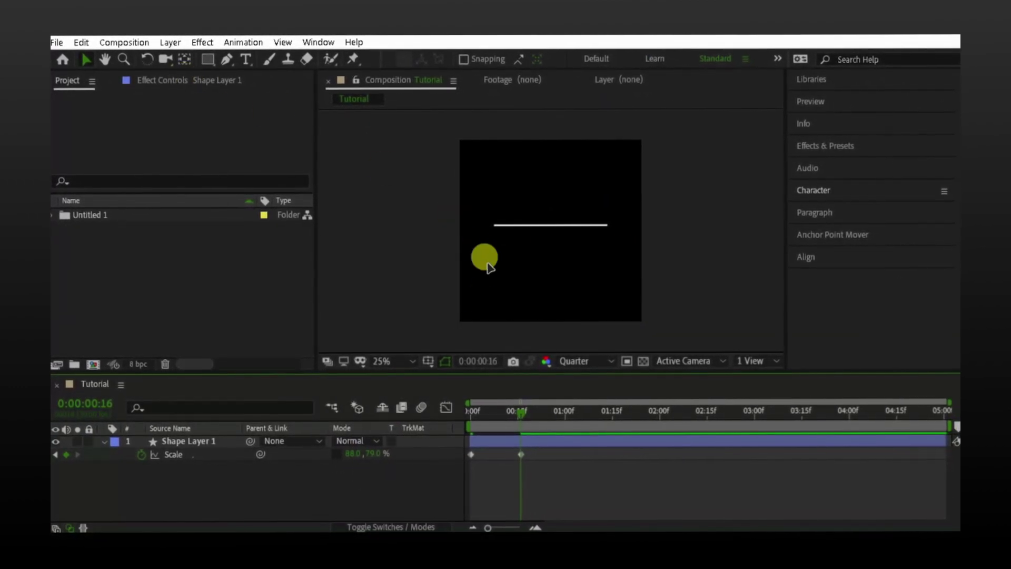
pyautogui.scroll(1, 510, 256)
pyautogui.click(195, 441)
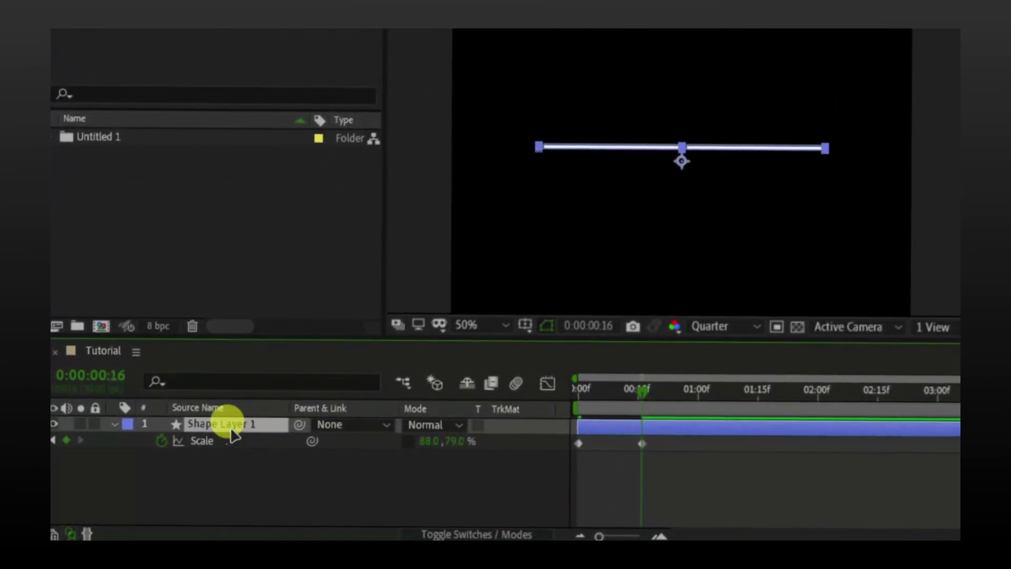
pyautogui.press('p')
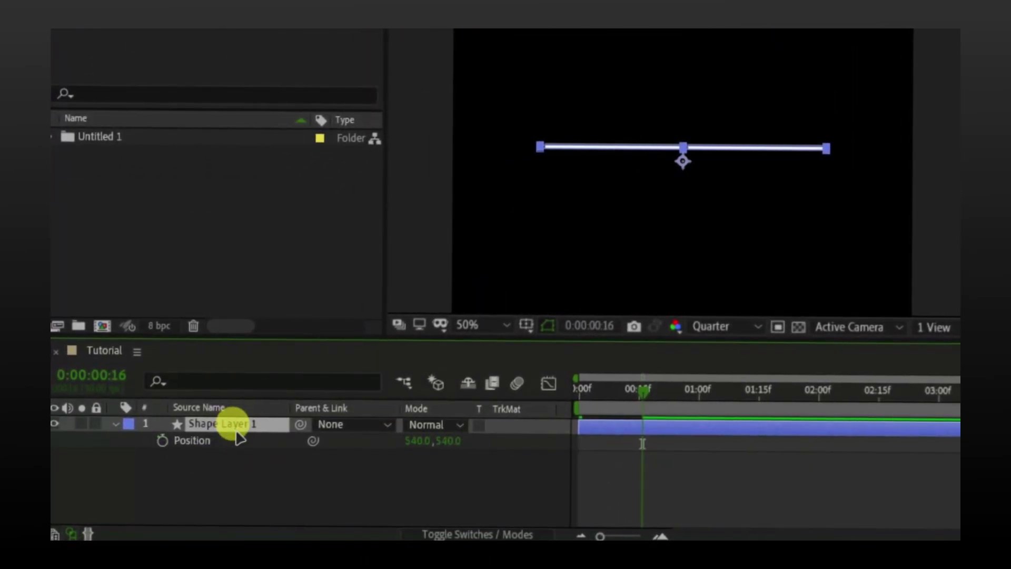
pyautogui.press(',')
pyautogui.moveTo(442, 448); pyautogui.dragTo(452, 472)
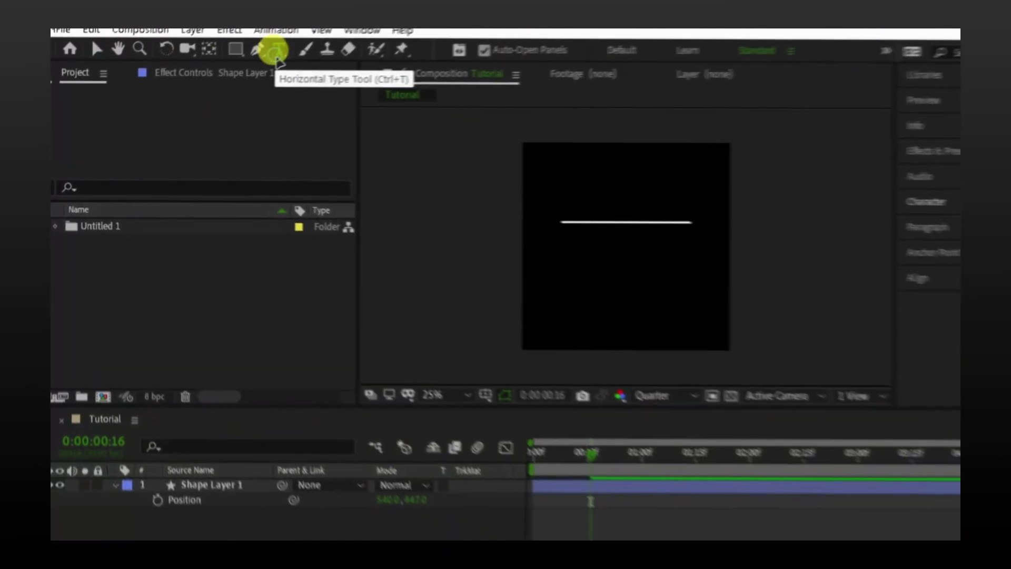
# Step: Add a horizontal text layer reading LOFIX18 below the line
pyautogui.click(274, 50)
pyautogui.click(578, 277)
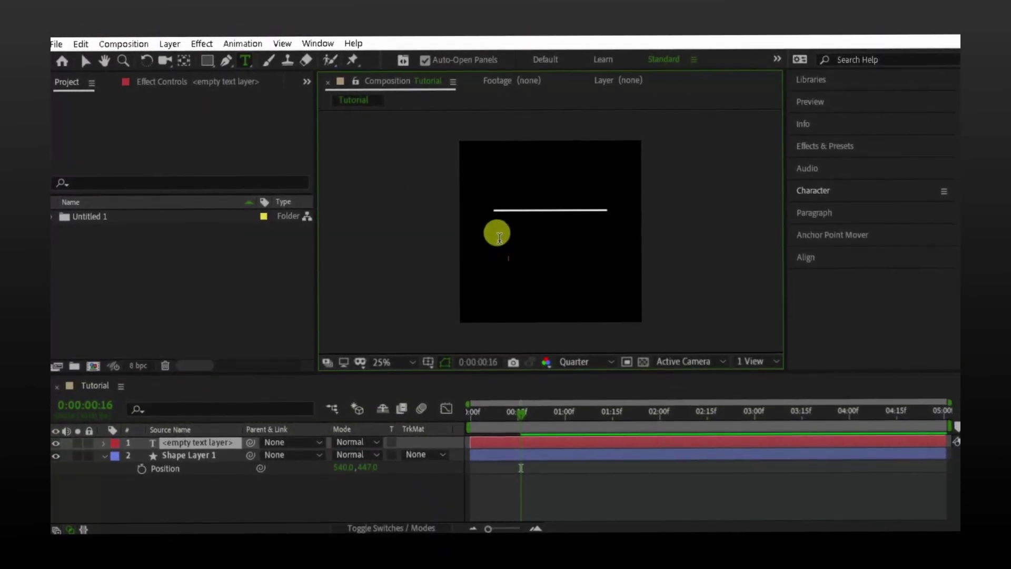
pyautogui.write('LOFIX18')
pyautogui.click(83, 63)
# Step: Enlarge the LOFIX18 text to a scale of 560.2, 348.6% and place it centred directly beneath the line
pyautogui.press('s')
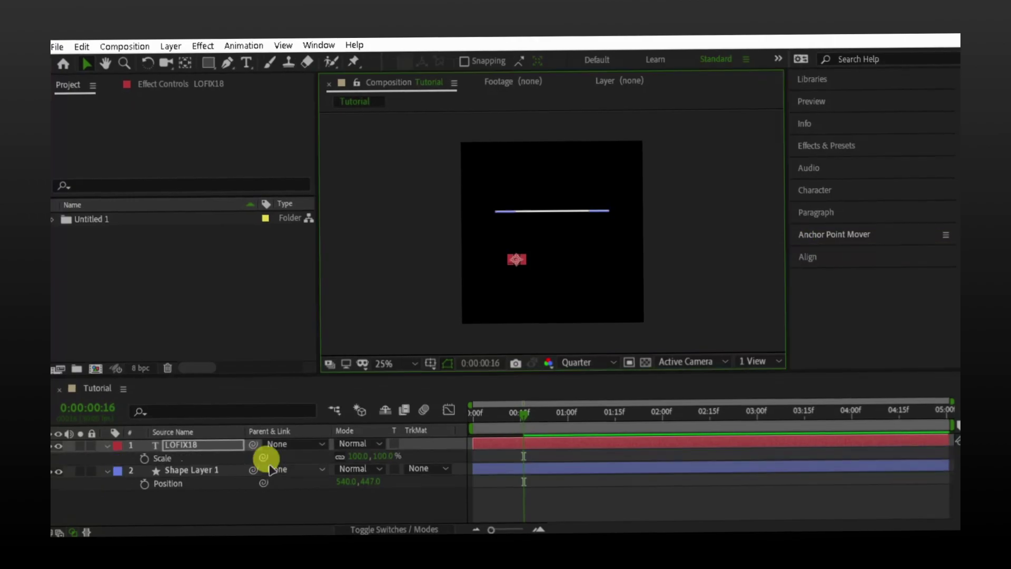
pyautogui.scroll(1, 495, 274)
pyautogui.moveTo(494, 293); pyautogui.dragTo(564, 219)
pyautogui.scroll(-1, 561, 235)
pyautogui.scroll(2, 568, 219)
# Step: At 0:00:00:15, draw a rectangular mask on the LOFIX18 layer that encloses the whole word up to the line
pyautogui.moveTo(506, 415); pyautogui.dragTo(476, 418)
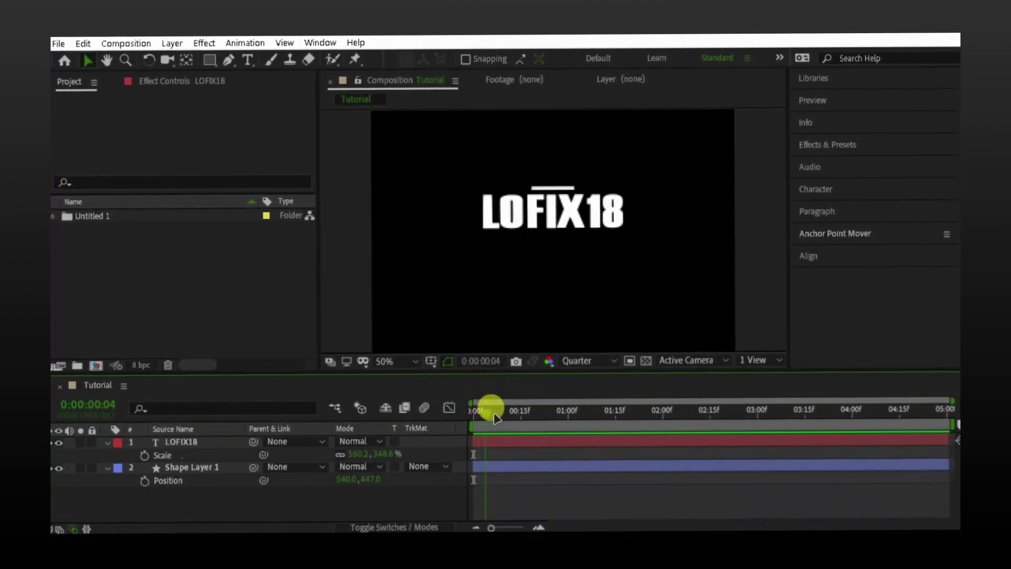
pyautogui.click(515, 442)
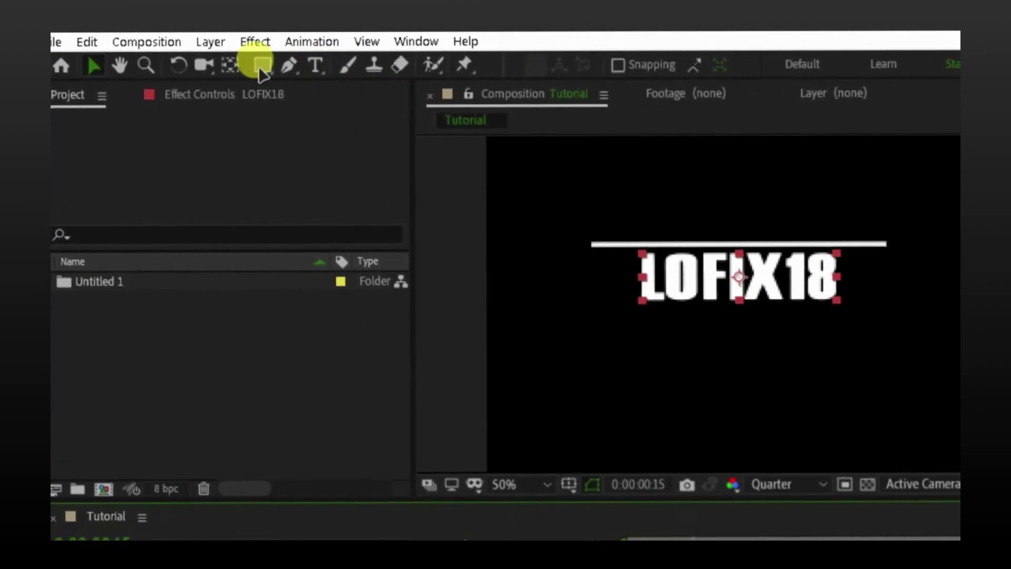
pyautogui.click(262, 65)
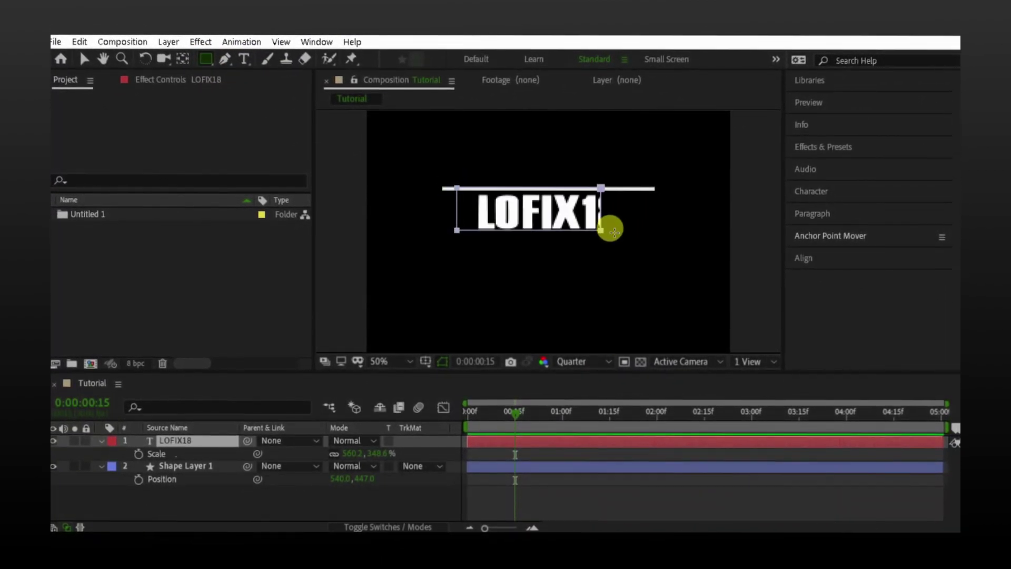
pyautogui.moveTo(623, 231); pyautogui.dragTo(626, 232)
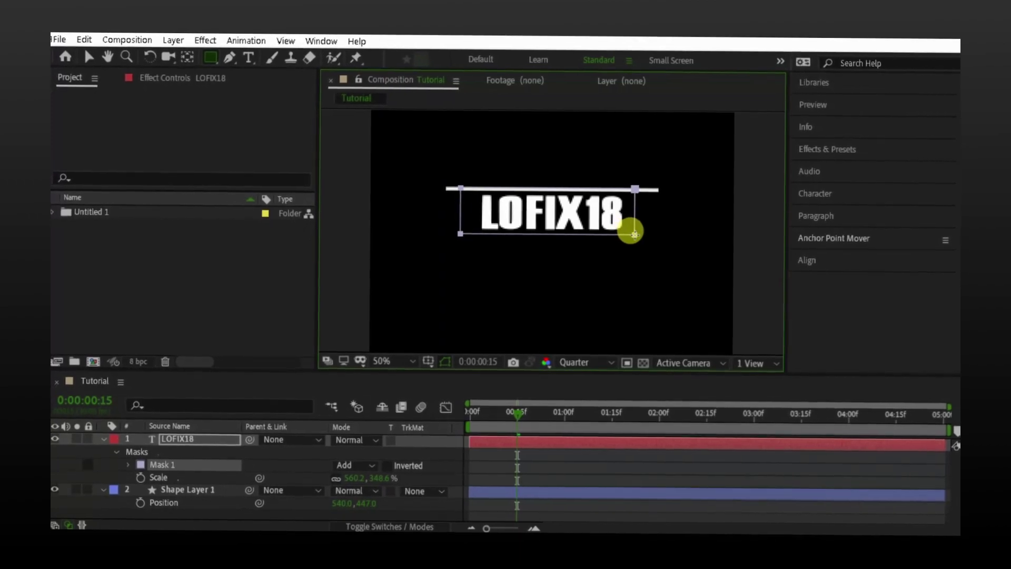
pyautogui.click(88, 59)
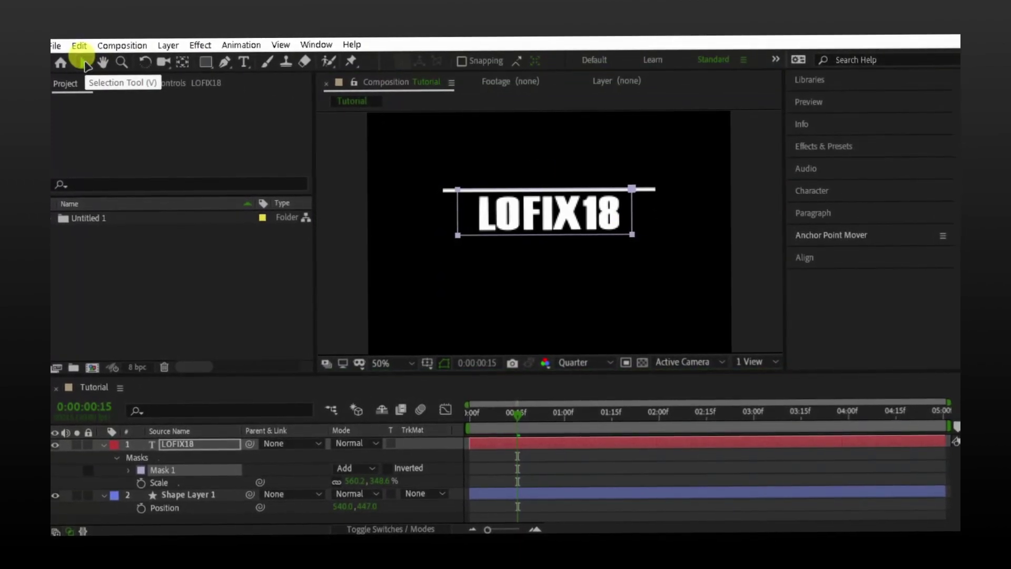
# Step: Keyframe the text's Mask Path at 0:00:00:15 and raise the mask above the line so it hides the text
pyautogui.press('m')
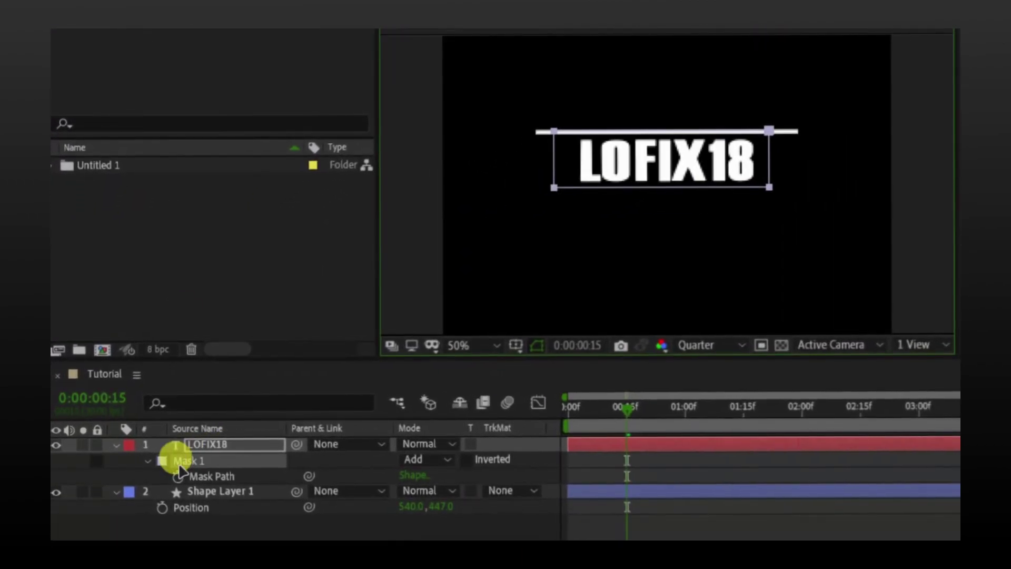
pyautogui.click(179, 472)
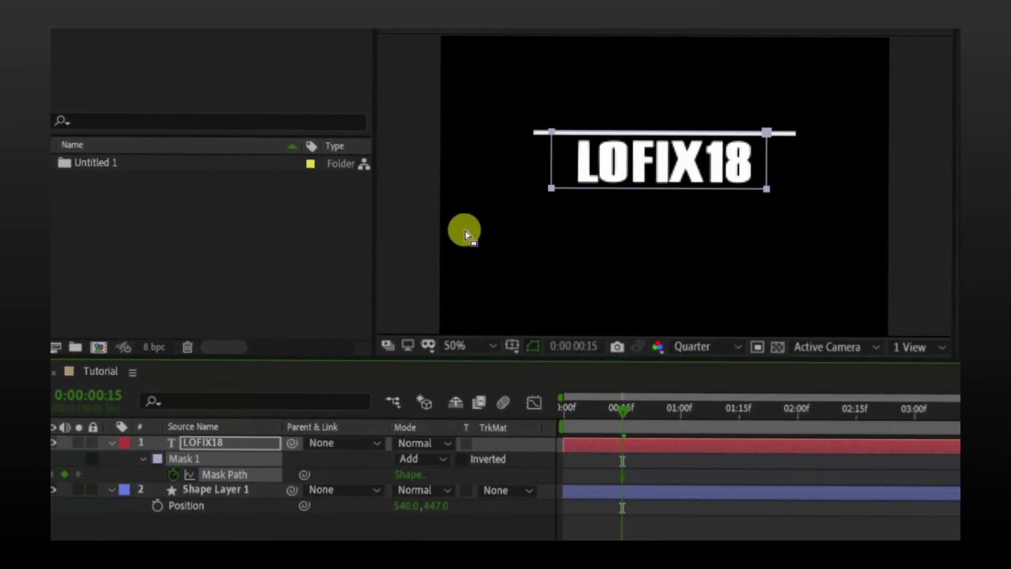
pyautogui.moveTo(767, 130); pyautogui.dragTo(775, 84)
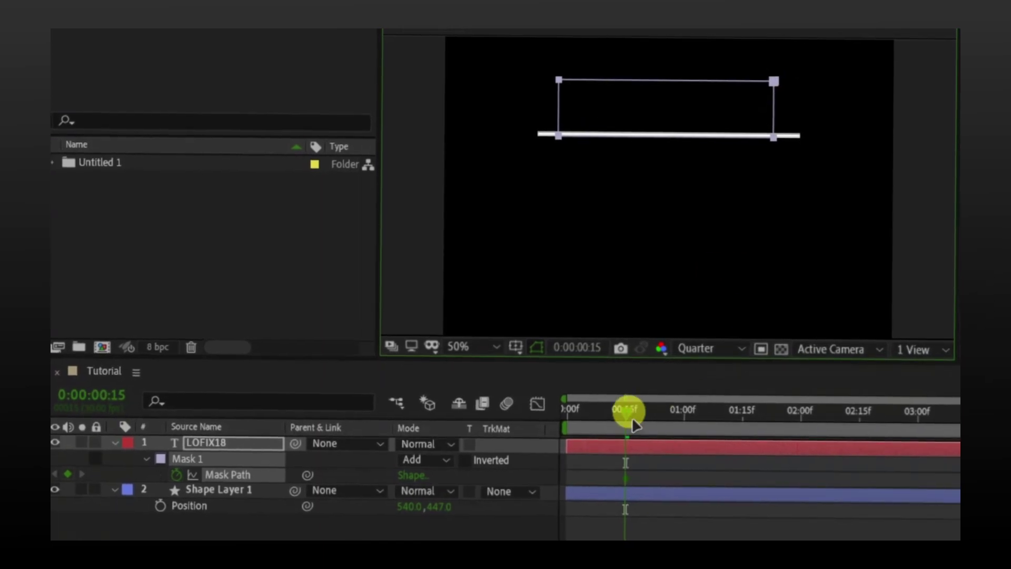
pyautogui.click(625, 477)
# Step: Keyframe the line layer's Position at 0:00:00:15, and move it down to 540, 556 at 0:00:00:23
pyautogui.click(613, 494)
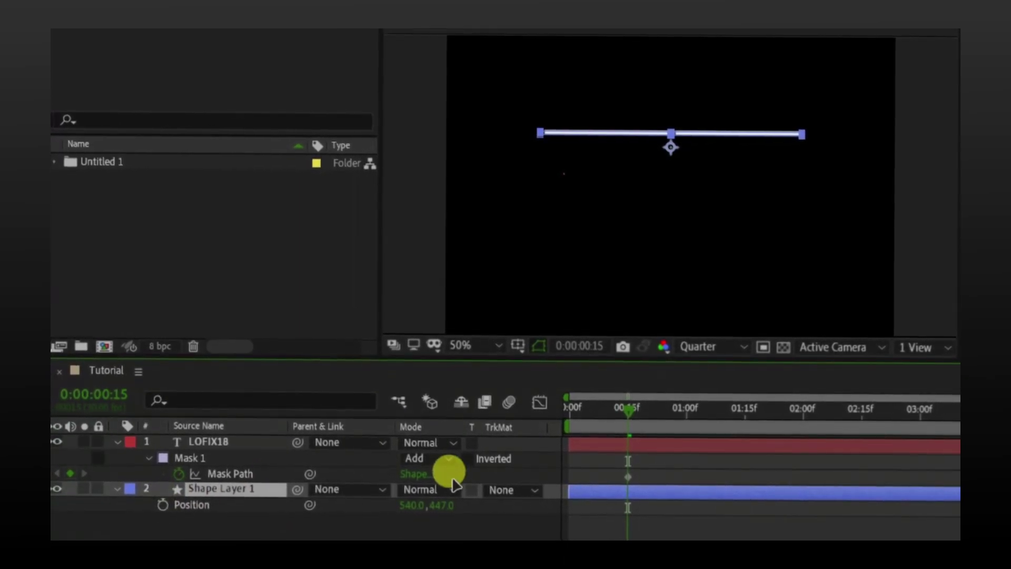
pyautogui.click(210, 509)
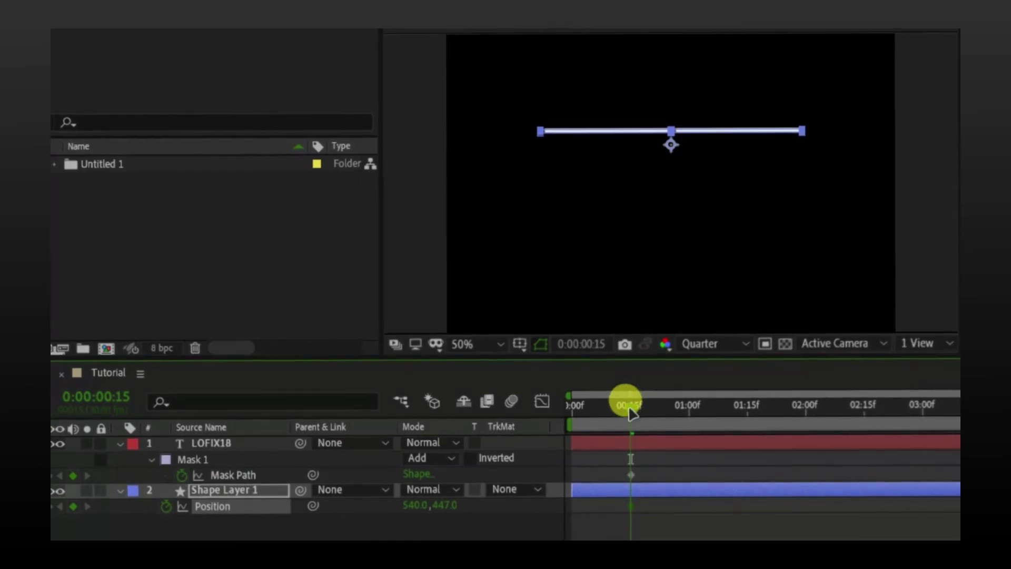
pyautogui.moveTo(619, 413); pyautogui.dragTo(658, 413)
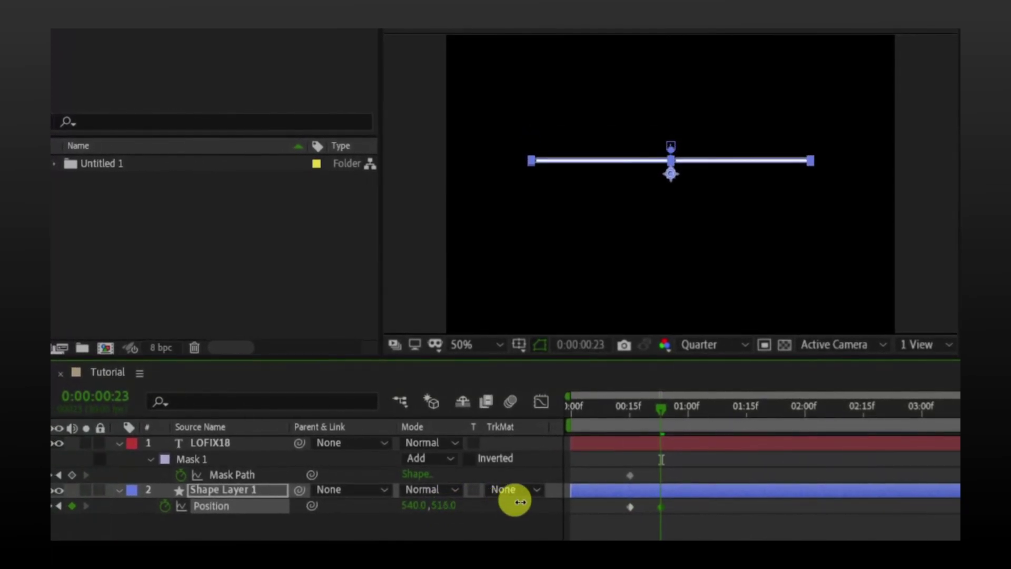
pyautogui.moveTo(521, 502); pyautogui.dragTo(536, 504)
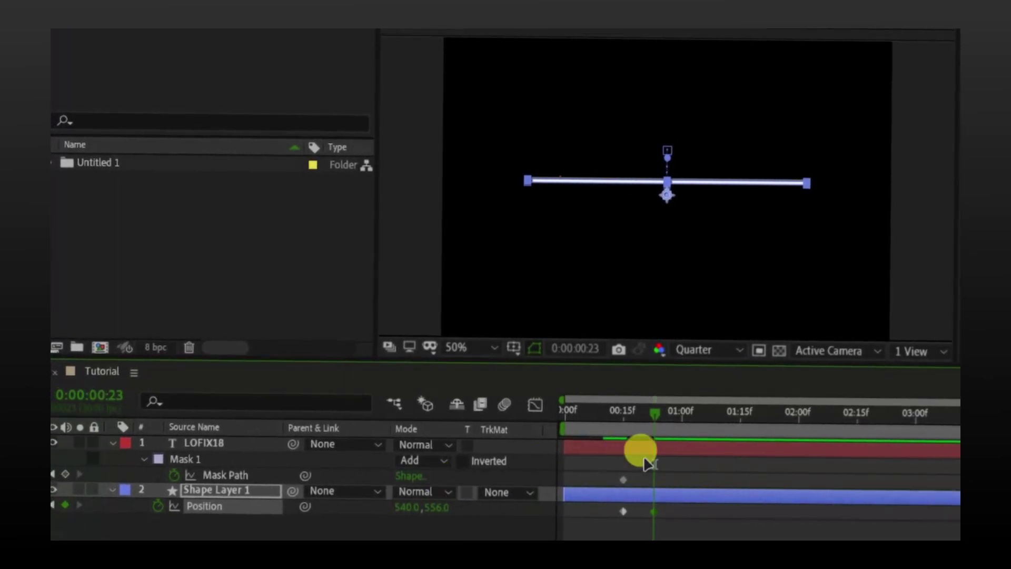
# Step: At 0:00:00:23, lower the LOFIX18 mask until it uncovers the whole word, and set the line's Position to 540, 584
pyautogui.click(659, 442)
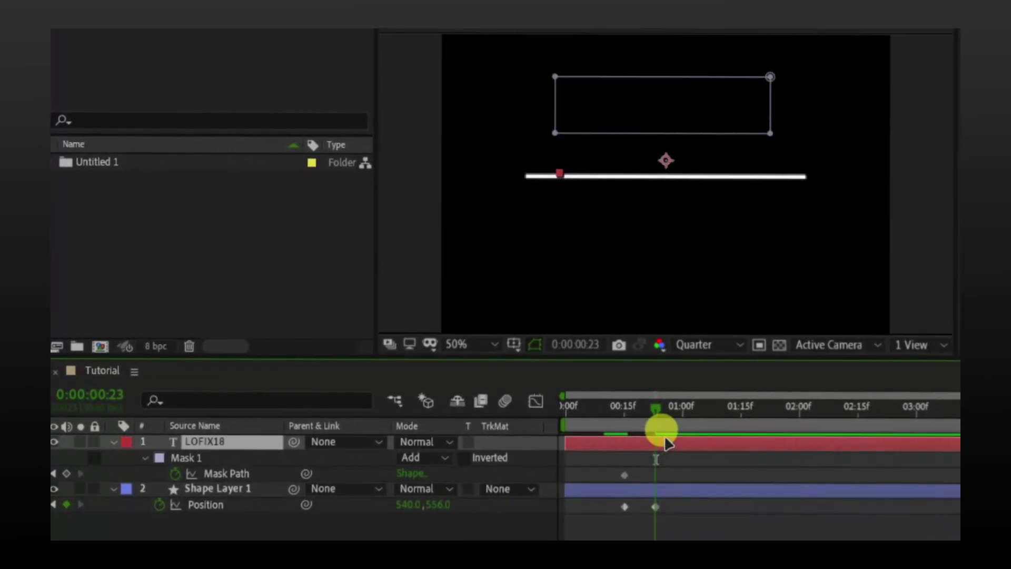
pyautogui.moveTo(552, 77); pyautogui.dragTo(554, 124)
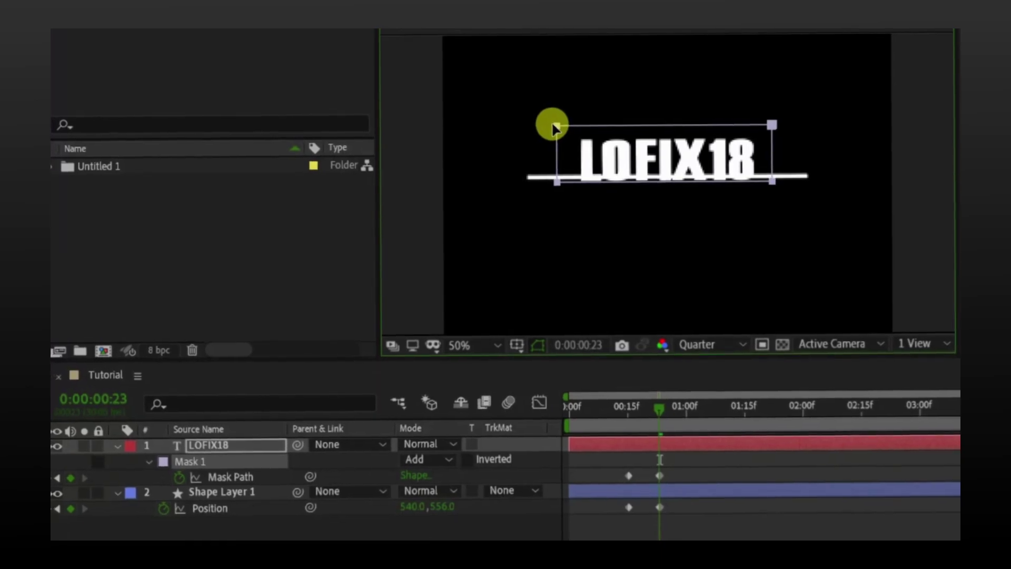
pyautogui.click(567, 492)
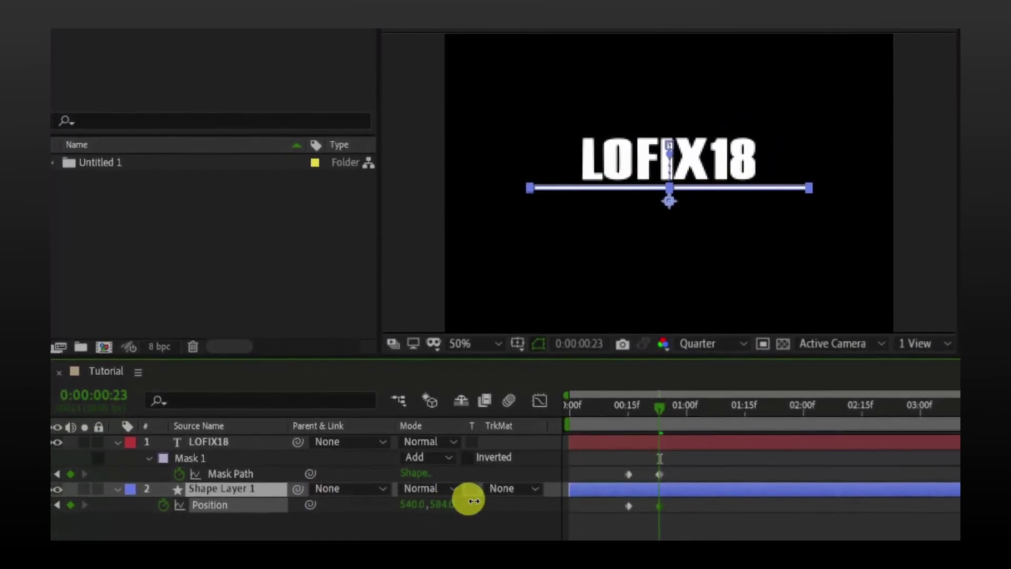
pyautogui.click(660, 416)
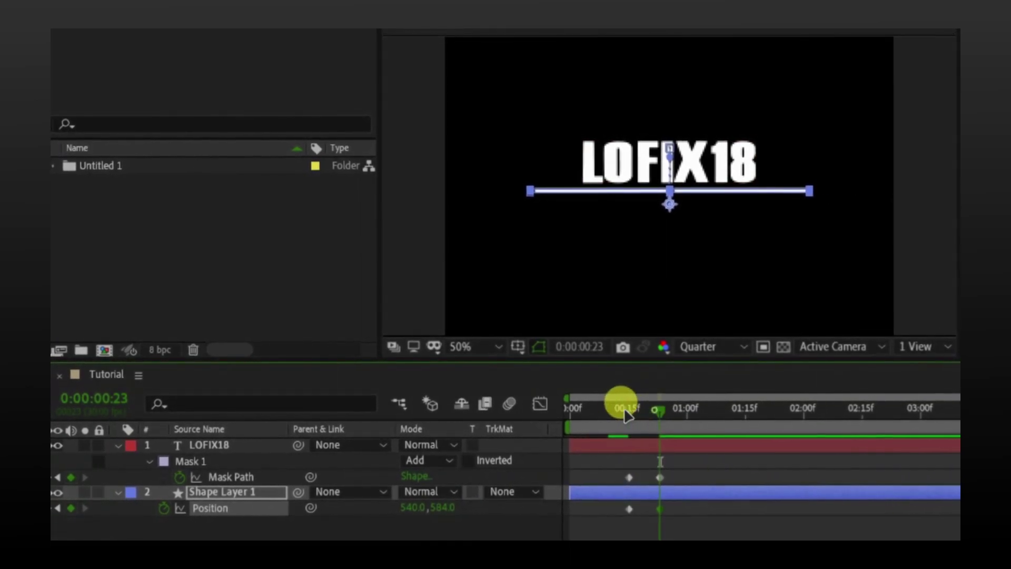
pyautogui.moveTo(625, 410); pyautogui.dragTo(560, 412)
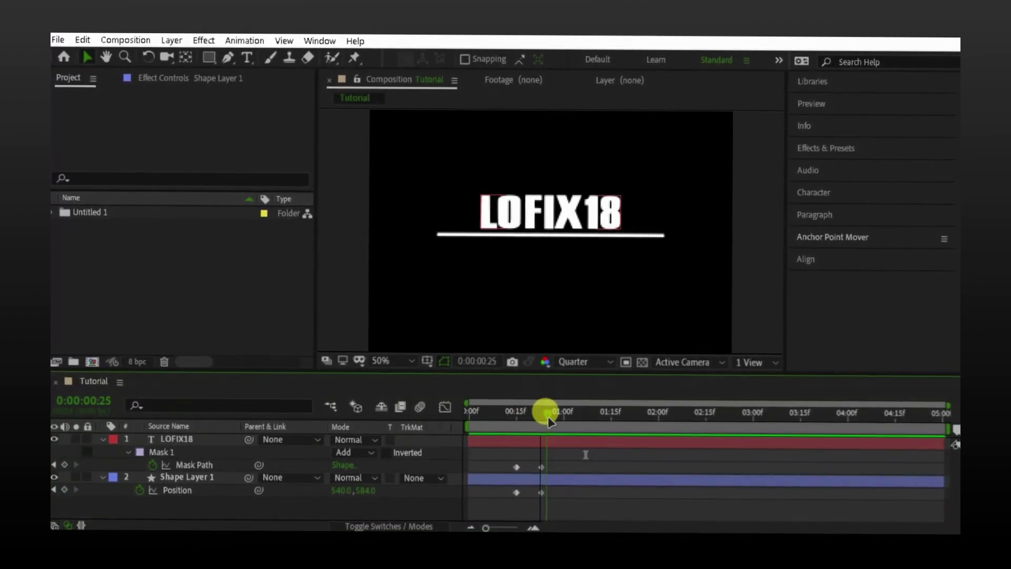
# Step: Add a Position keyframe holding the line at 0:00:00:26, and raise the line above the text to 540, 445 at 0:00:01:08
pyautogui.click(167, 492)
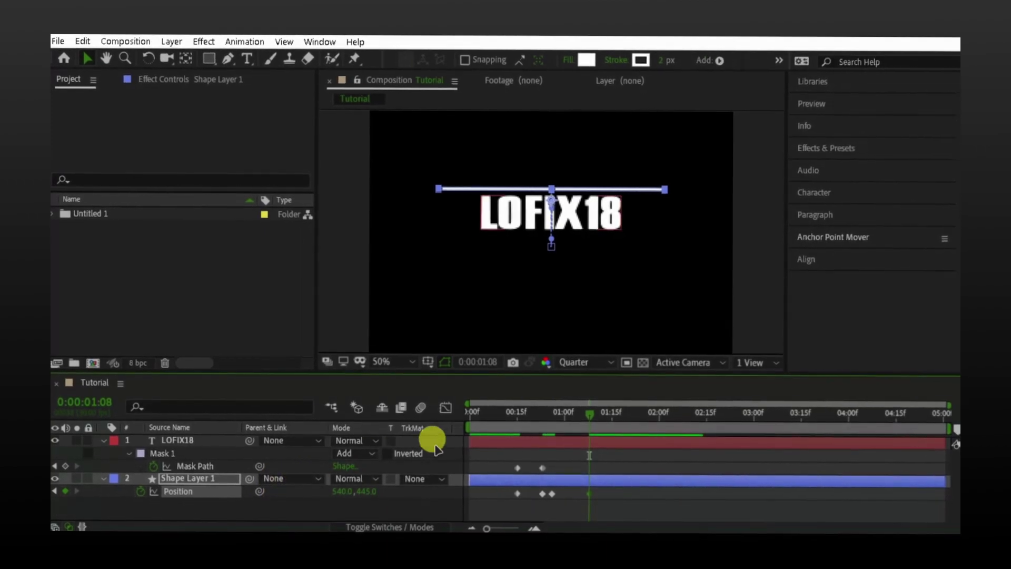
pyautogui.keyDown('ctrl'); pyautogui.click(413, 443); pyautogui.keyUp('ctrl')
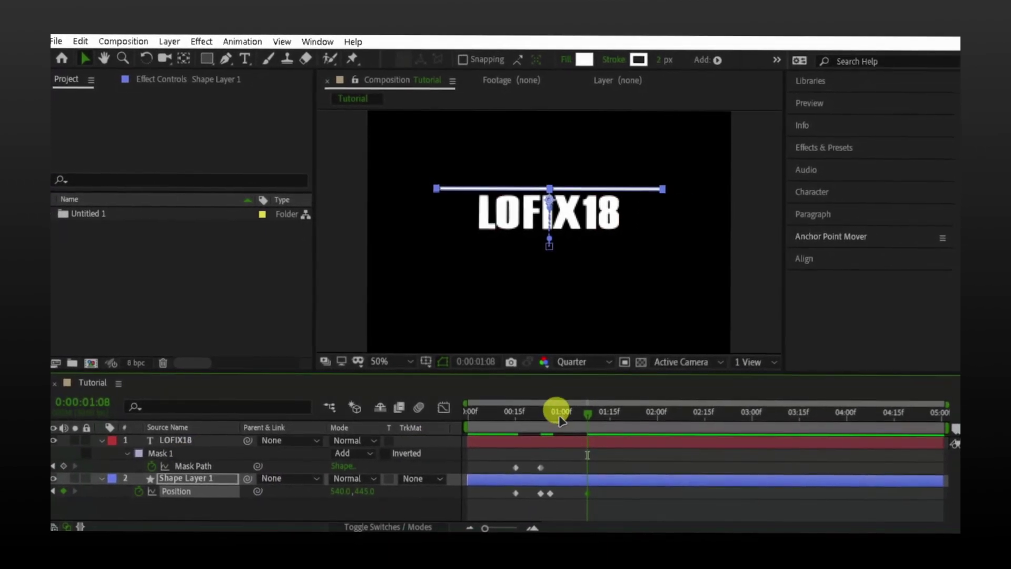
# Step: Add a Mask Path keyframe to the LOFIX18 layer at 0:00:00:26, in line with the line's third Position keyframe
pyautogui.click(551, 411)
pyautogui.moveTo(547, 416)
pyautogui.mouseDown()
pyautogui.moveTo(614, 413)
pyautogui.moveTo(542, 413)
pyautogui.mouseUp()
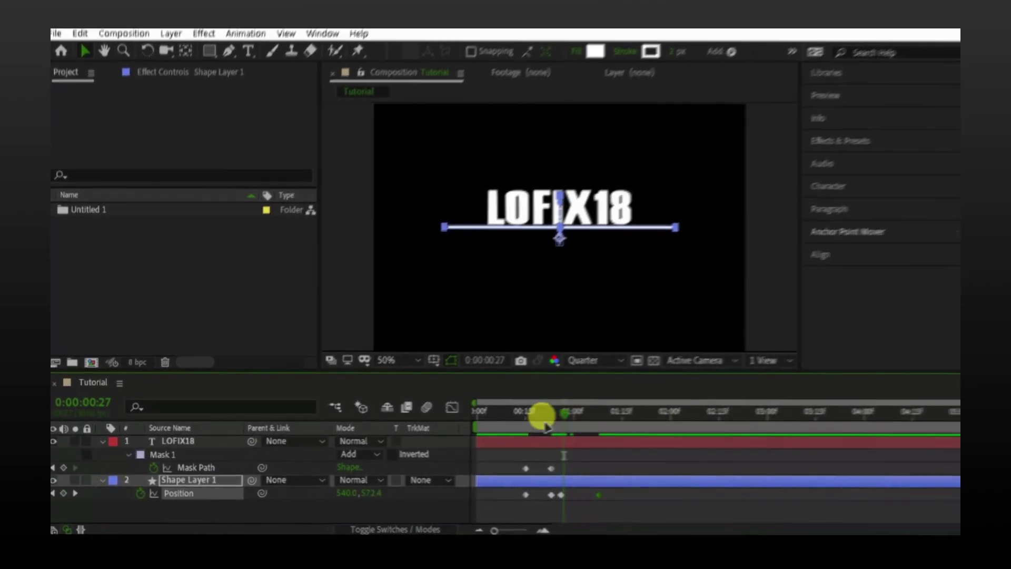
pyautogui.click(166, 453)
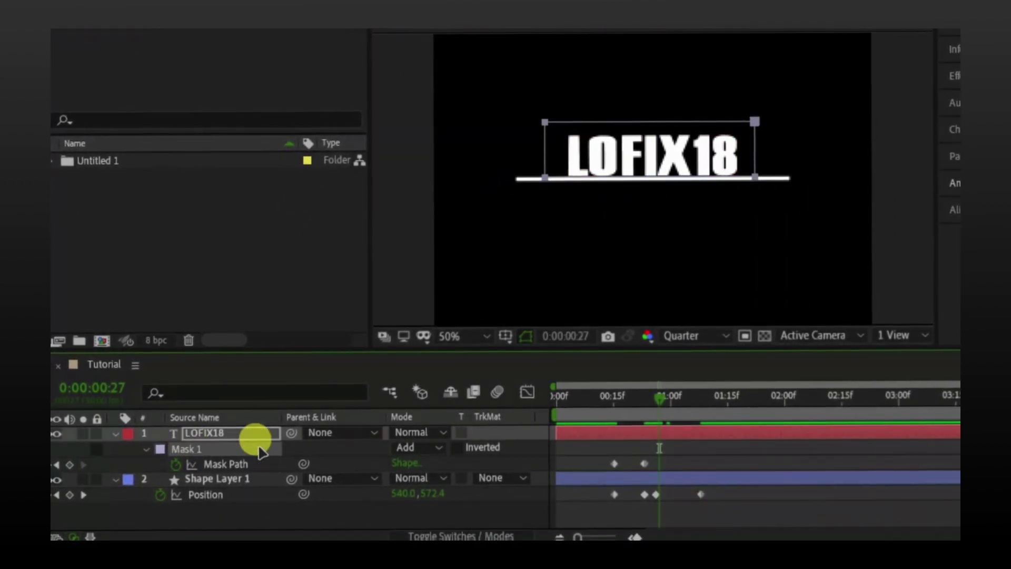
pyautogui.press('pageup')
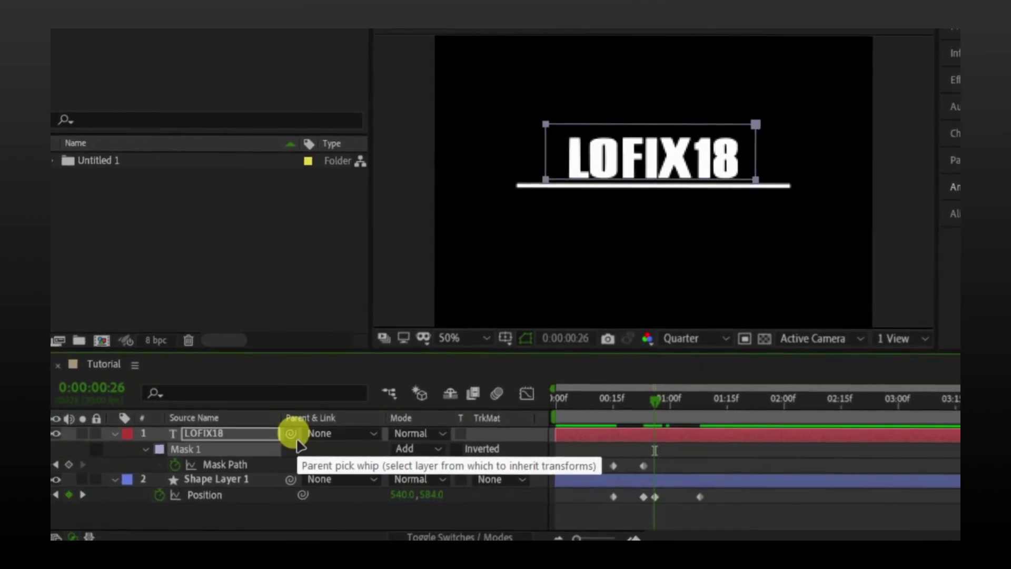
pyautogui.click(66, 462)
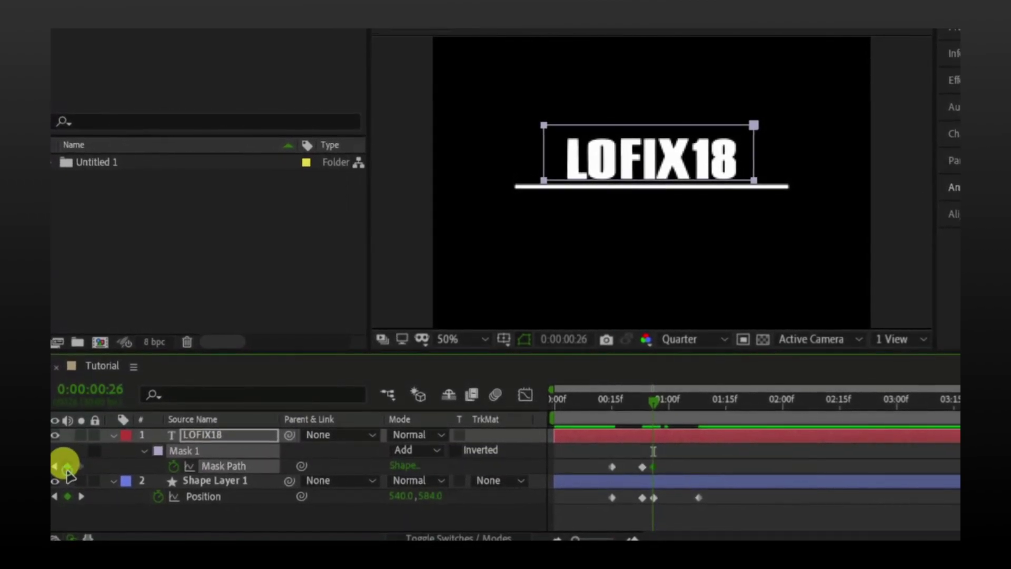
# Step: At 0:00:01:08, raise the LOFIX18 mask above the line so the word is hidden, and preview the motion
pyautogui.moveTo(650, 399); pyautogui.dragTo(697, 397)
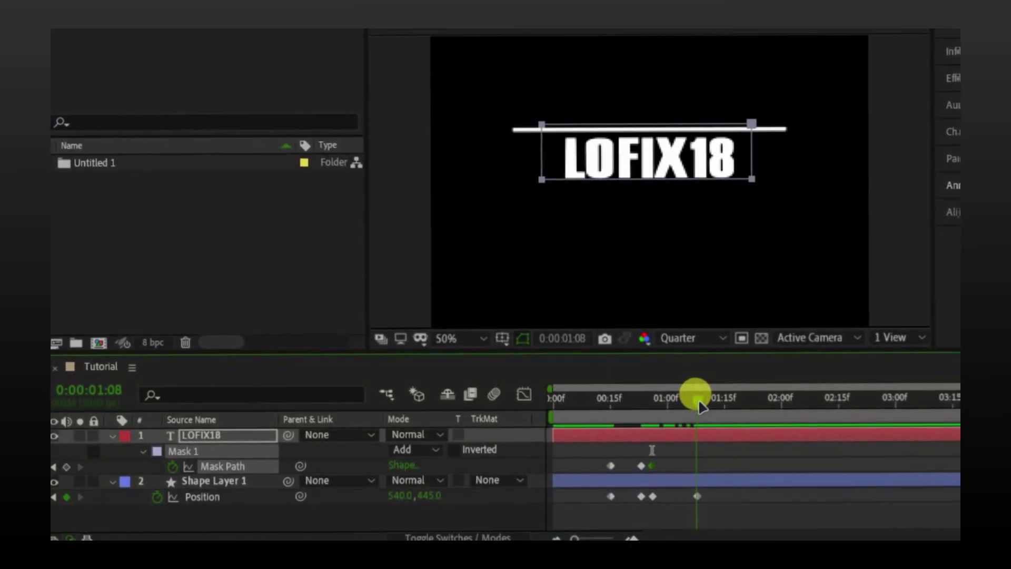
pyautogui.click(750, 122)
pyautogui.moveTo(755, 113); pyautogui.dragTo(754, 76)
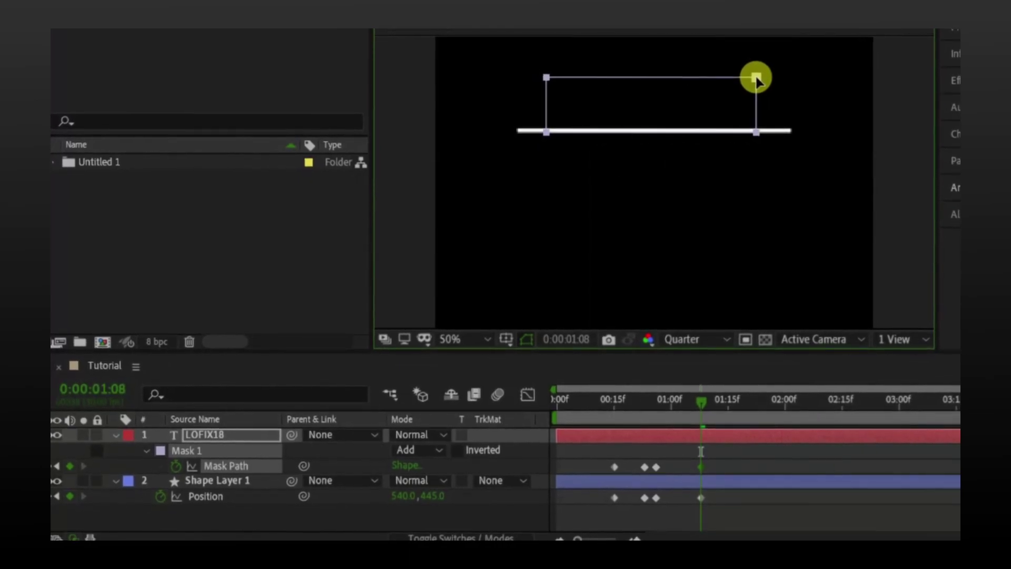
pyautogui.moveTo(642, 403); pyautogui.dragTo(598, 399)
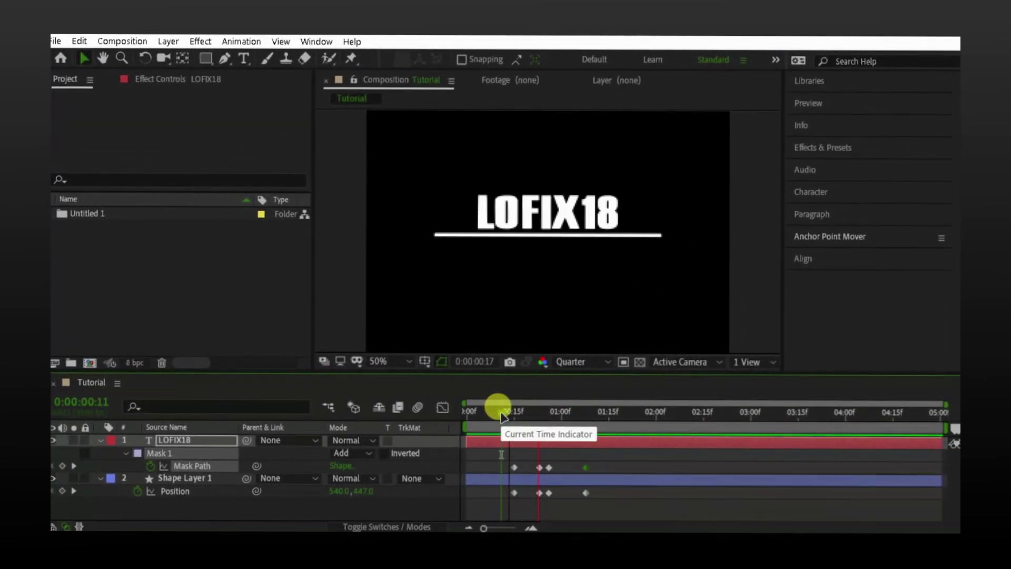
pyautogui.moveTo(503, 416); pyautogui.dragTo(593, 416)
pyautogui.click(546, 453)
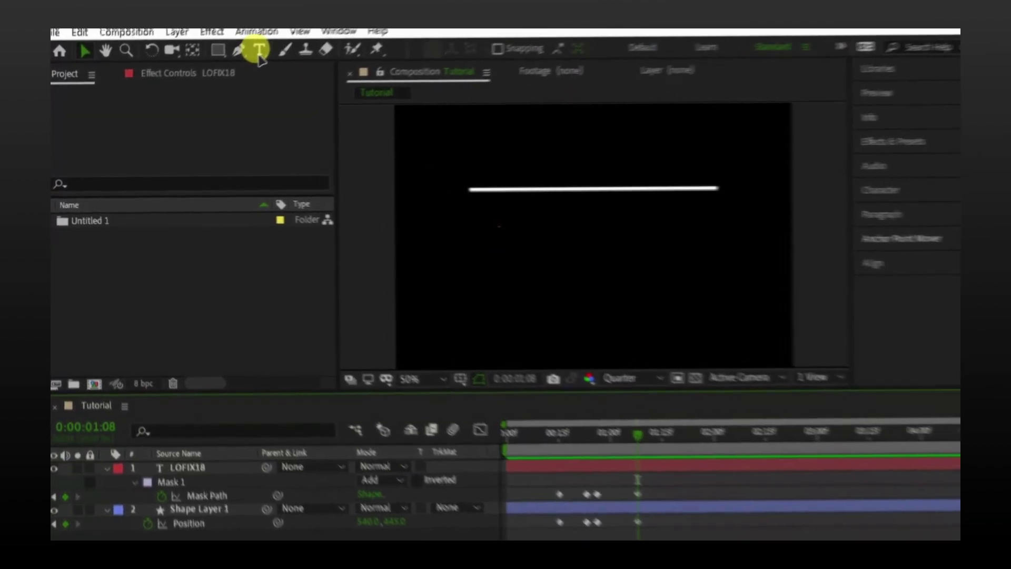
# Step: Add a text layer reading YOUTUBE below the line at 0:00:01:08
pyautogui.click(248, 59)
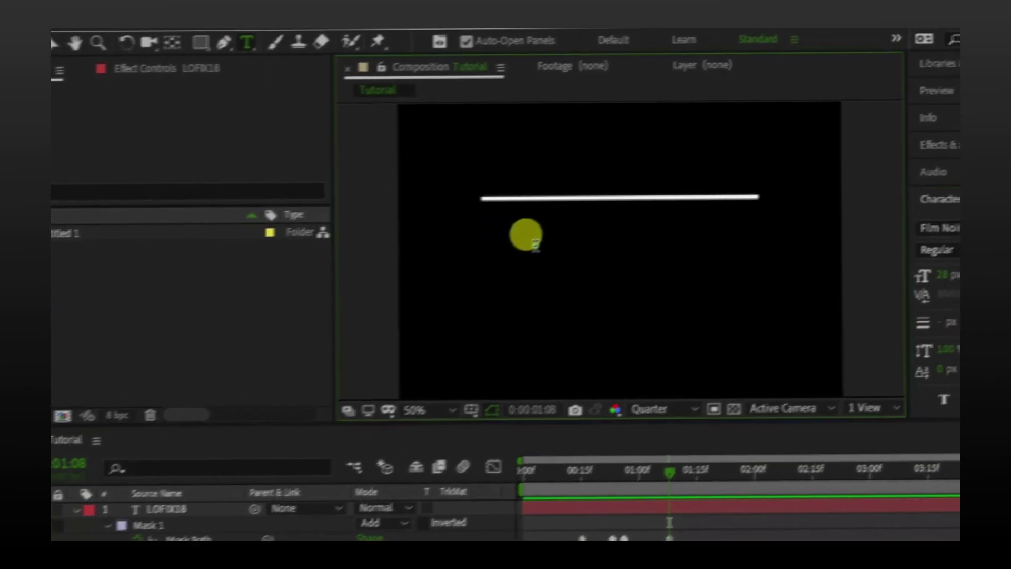
pyautogui.click(536, 296)
pyautogui.write('YOUTUBE')
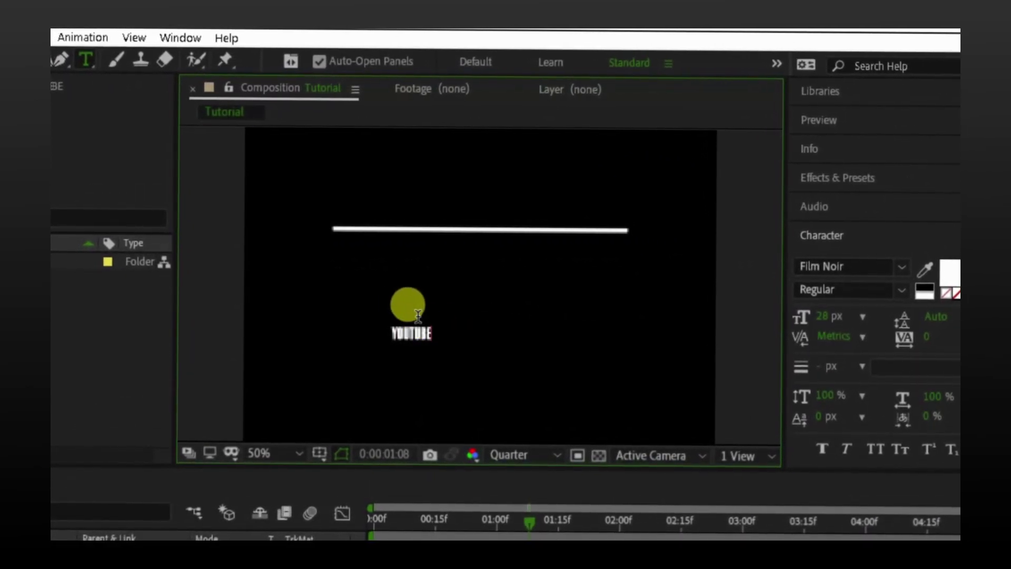
pyautogui.press('Escape')
# Step: Centre the YOUTUBE layer's anchor point, enlarge the text and place it centred directly beneath the line
pyautogui.click(855, 236)
pyautogui.click(838, 361)
pyautogui.moveTo(430, 341); pyautogui.dragTo(480, 355)
pyautogui.moveTo(430, 352); pyautogui.dragTo(494, 274)
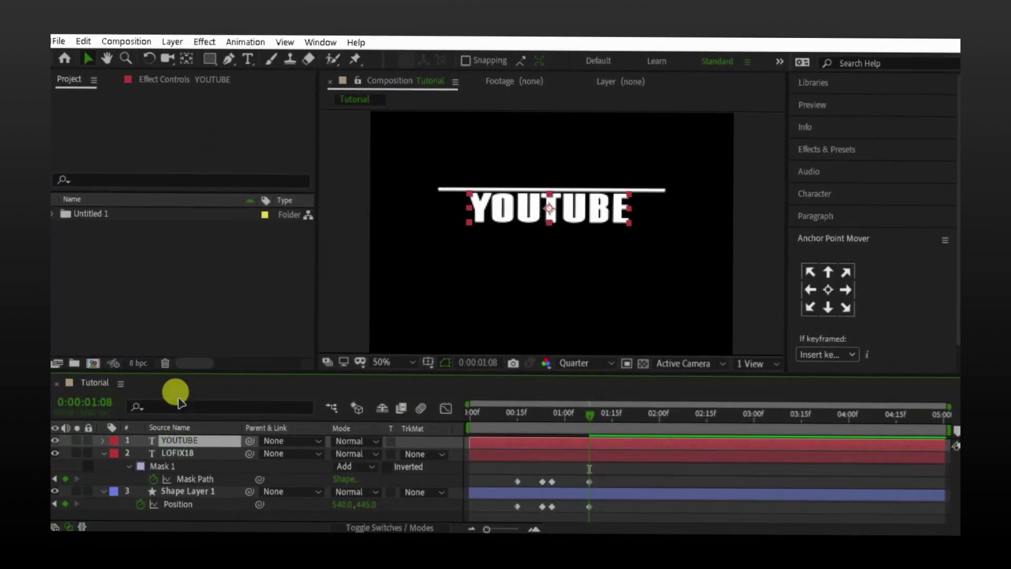
# Step: Draw a rectangular mask around YOUTUBE starting at the line, and keyframe its Mask Path at 0:00:01:08
pyautogui.click(210, 59)
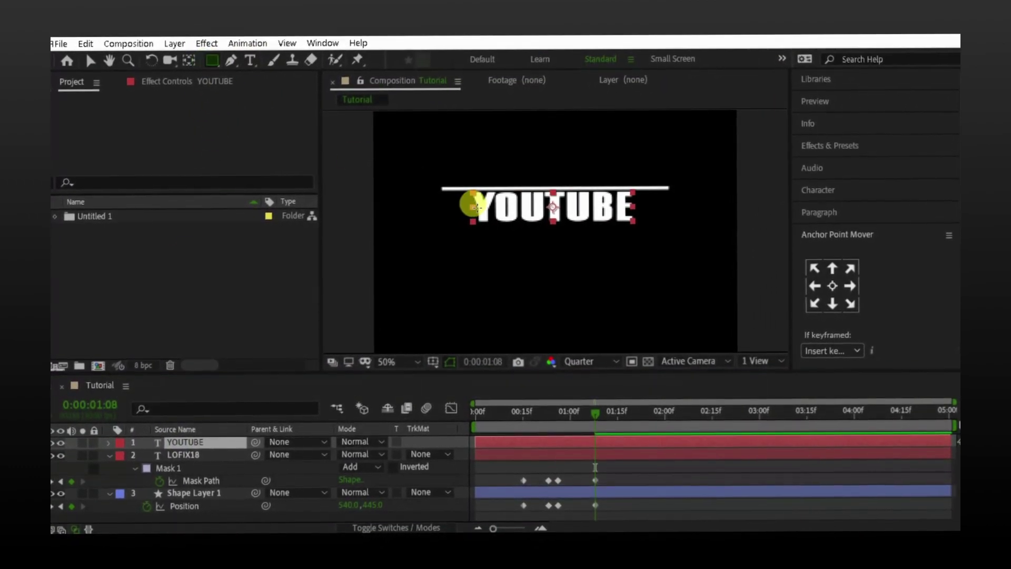
pyautogui.moveTo(457, 185)
pyautogui.mouseDown()
pyautogui.moveTo(523, 212)
pyautogui.moveTo(648, 239)
pyautogui.mouseUp()
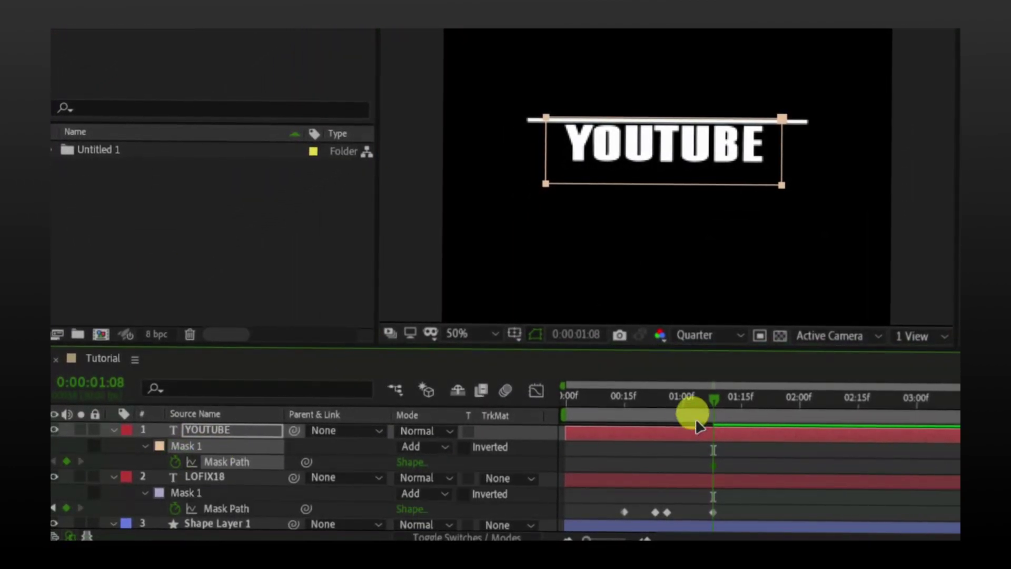
# Step: At 0:00:00:29, lower the YOUTUBE mask until its upper edge meets the line and the word is hidden
pyautogui.moveTo(713, 398); pyautogui.dragTo(667, 397)
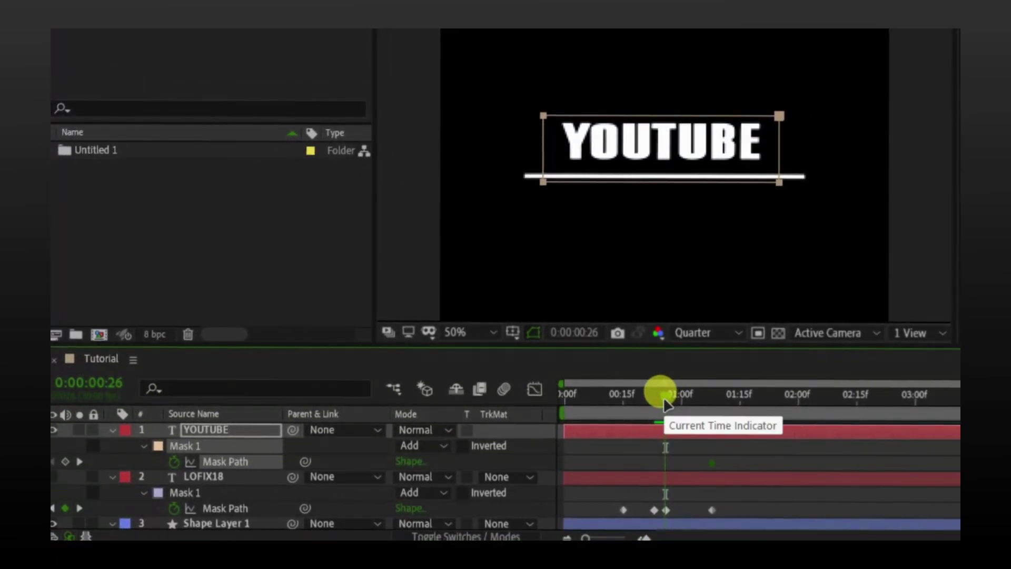
pyautogui.moveTo(664, 401); pyautogui.dragTo(678, 399)
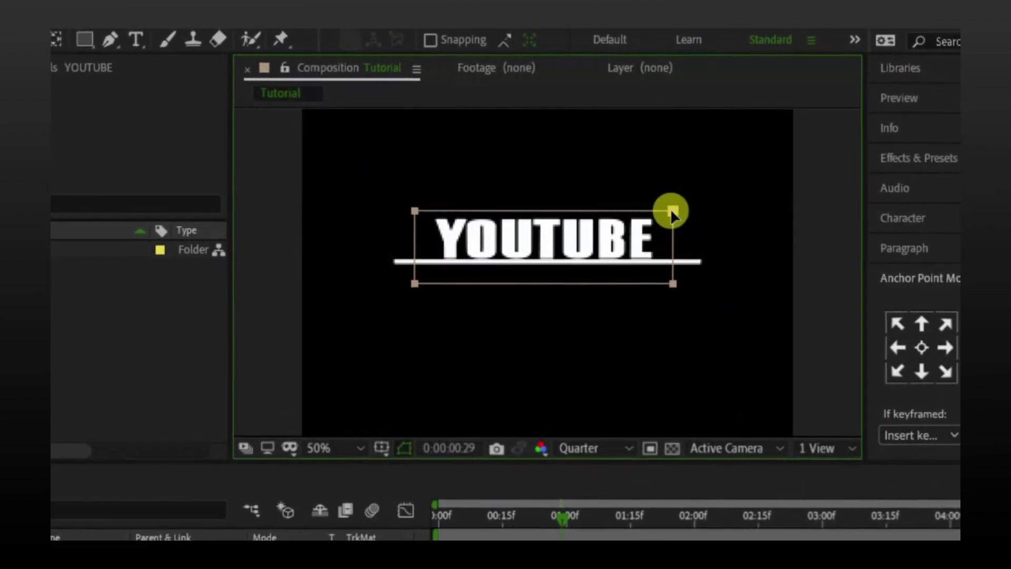
pyautogui.moveTo(672, 212); pyautogui.dragTo(676, 261)
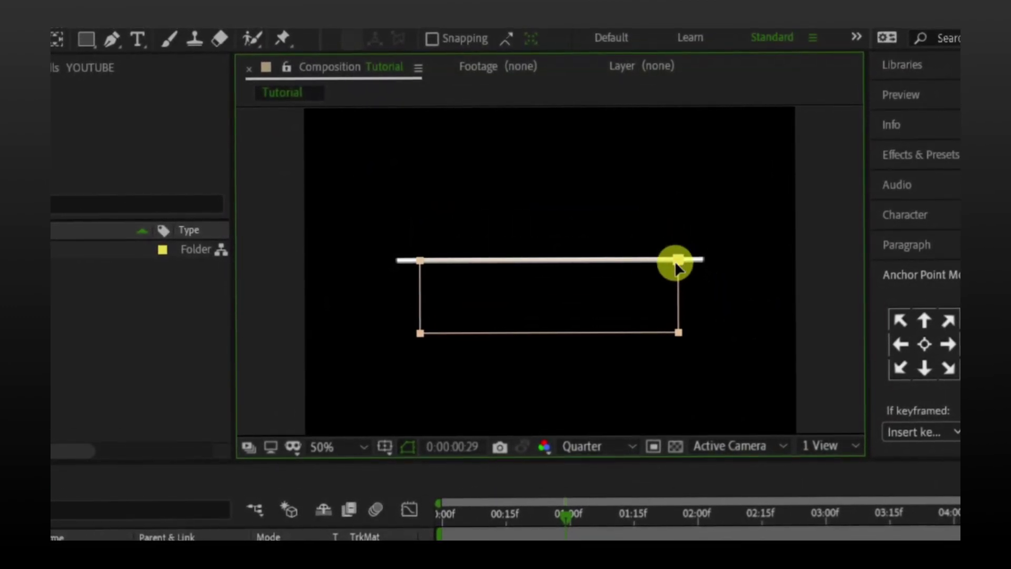
pyautogui.moveTo(570, 514); pyautogui.dragTo(590, 515)
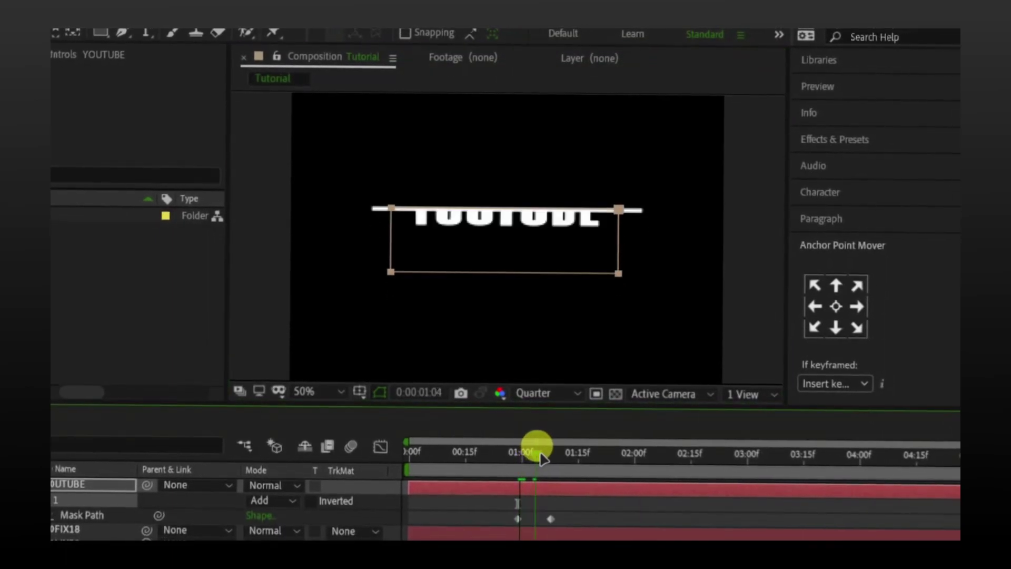
pyautogui.moveTo(543, 459); pyautogui.dragTo(504, 452)
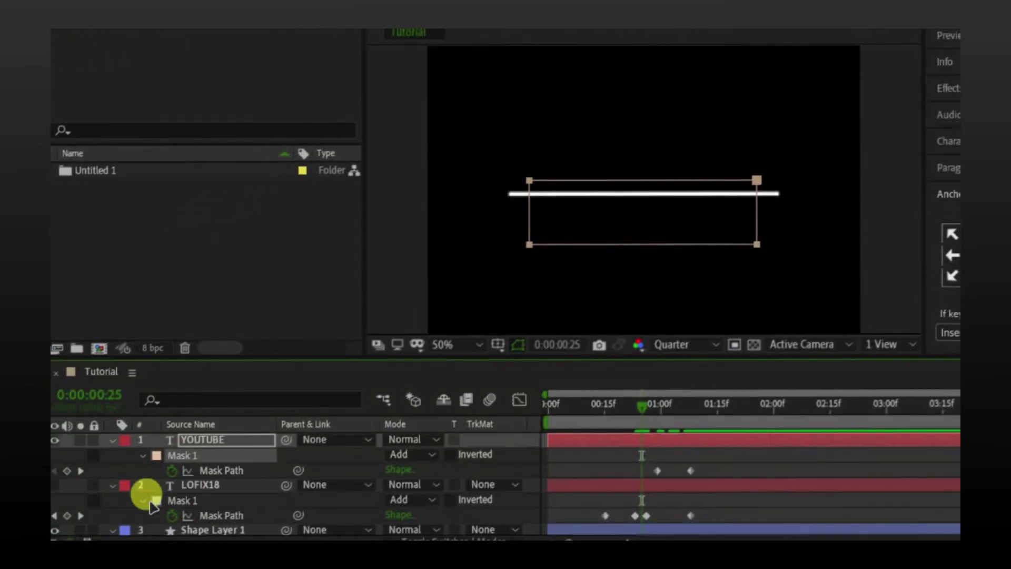
# Step: Turn the LOFIX18 layer's visibility back on and play the whole animation from the start
pyautogui.click(55, 484)
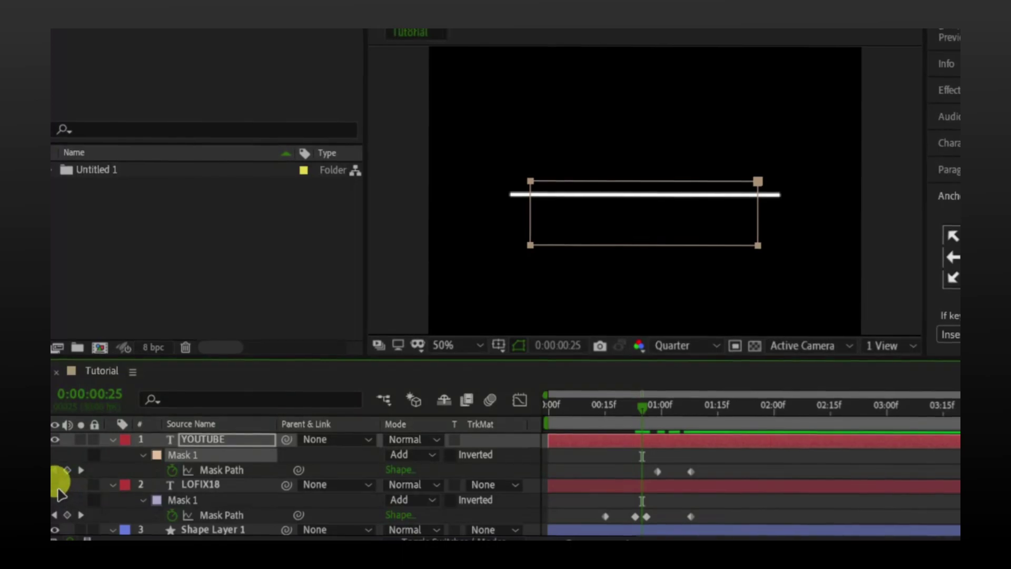
pyautogui.moveTo(575, 405); pyautogui.dragTo(531, 409)
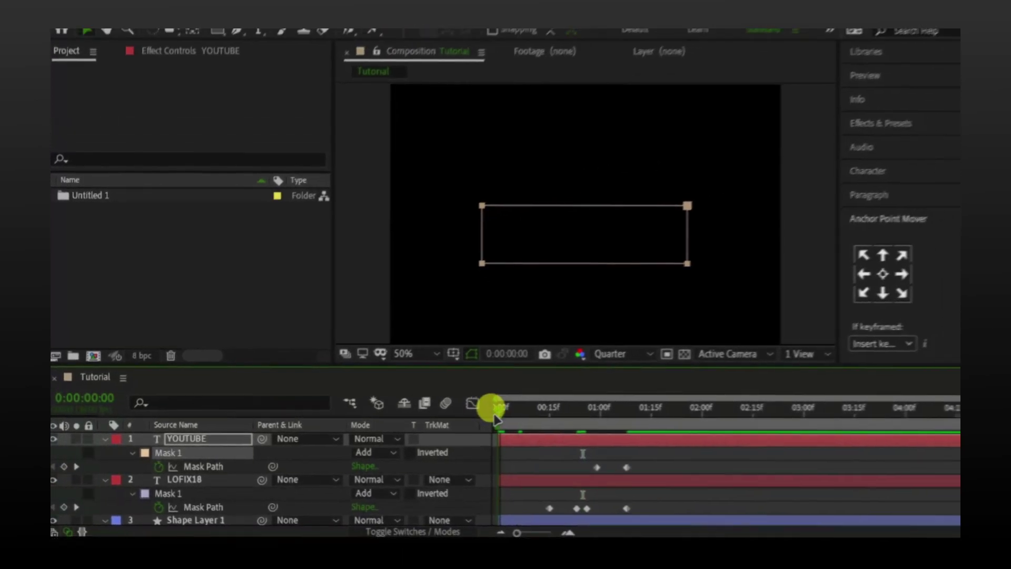
pyautogui.click(568, 453)
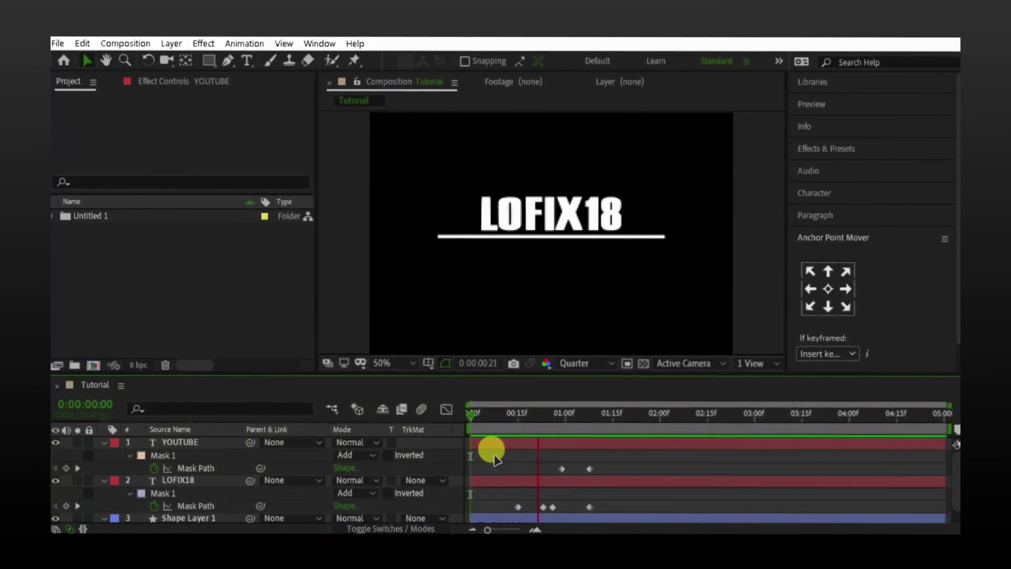
pyautogui.press('space')
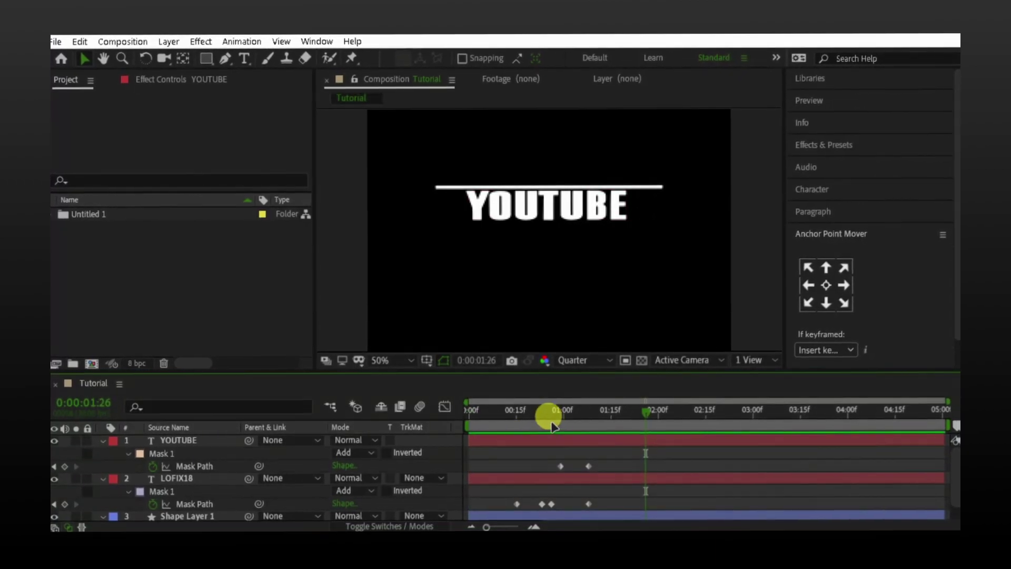
pyautogui.click(563, 439)
pyautogui.scroll(-1, 564, 440)
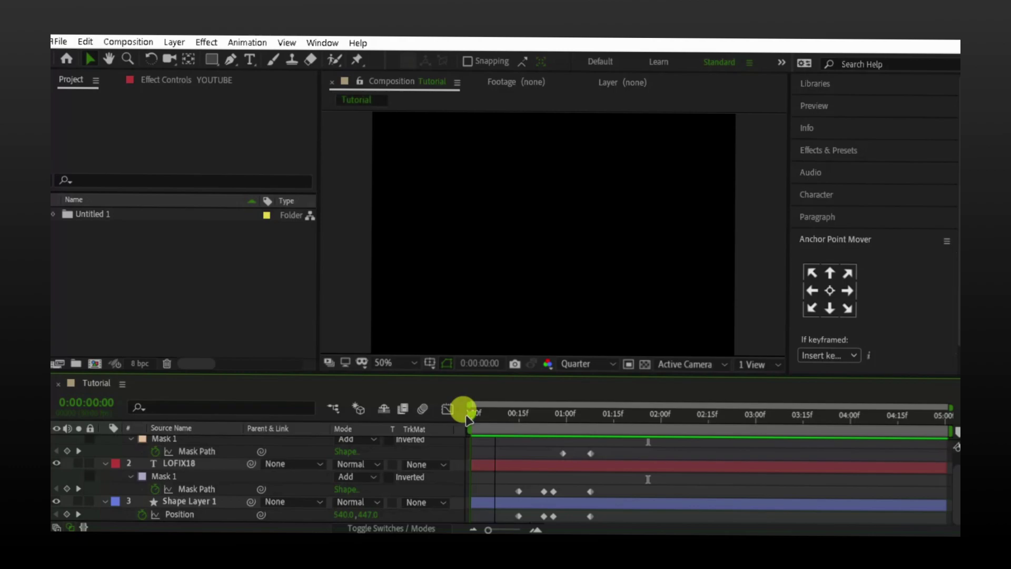
pyautogui.press('space')
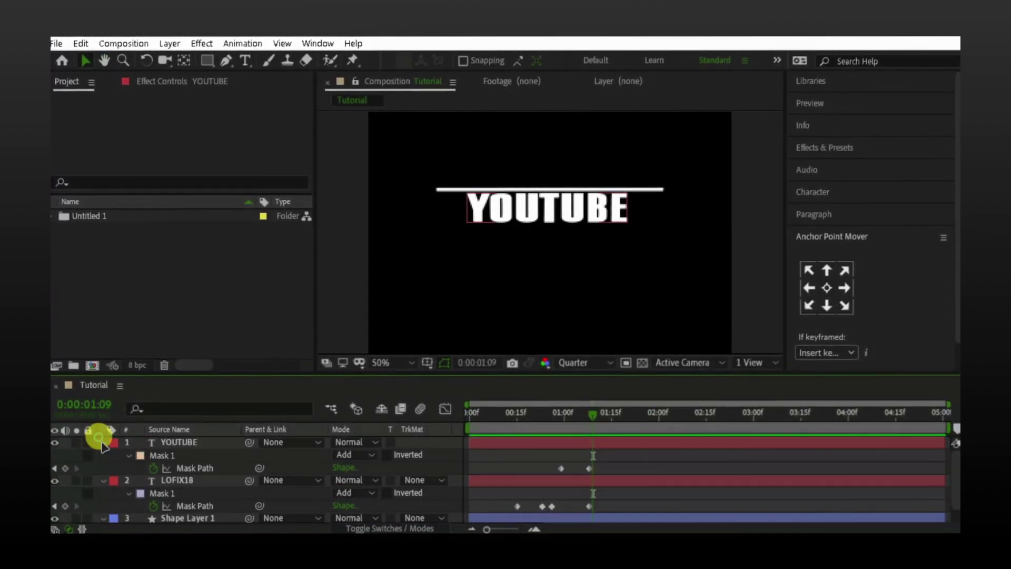
# Step: Collapse the layers and pre-compose YOUTUBE, LOFIX18 and the line into a new composition named text
pyautogui.click(104, 443)
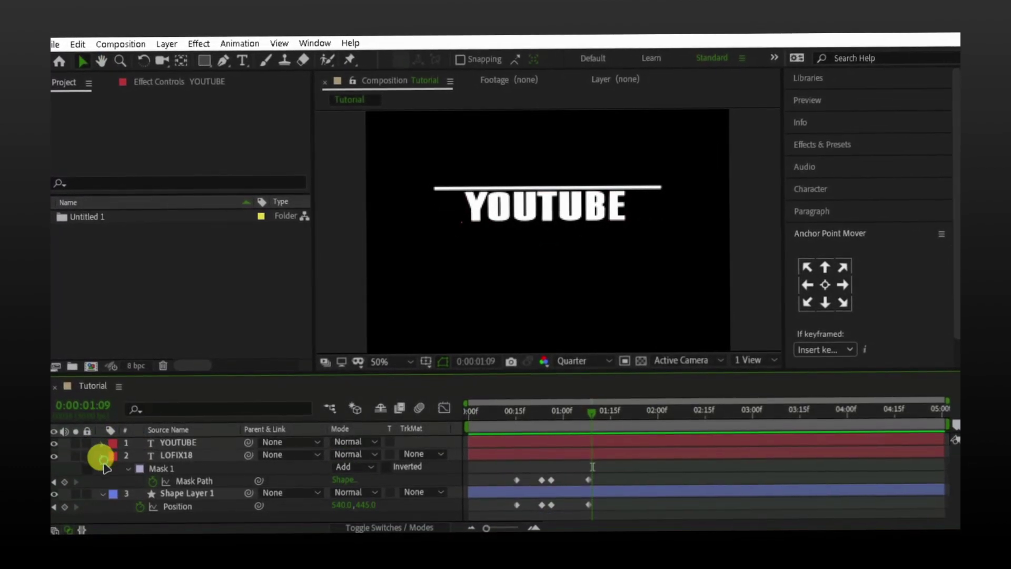
pyautogui.click(104, 455)
pyautogui.click(103, 467)
pyautogui.moveTo(155, 500); pyautogui.dragTo(198, 442)
pyautogui.rightClick(197, 442)
pyautogui.click(256, 383)
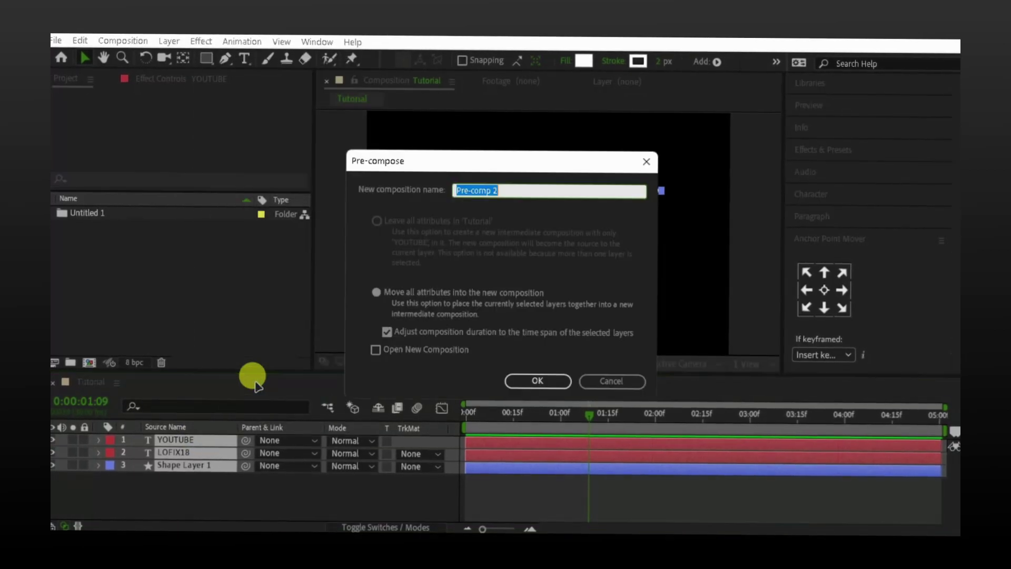
pyautogui.write('text')
pyautogui.press('Return')
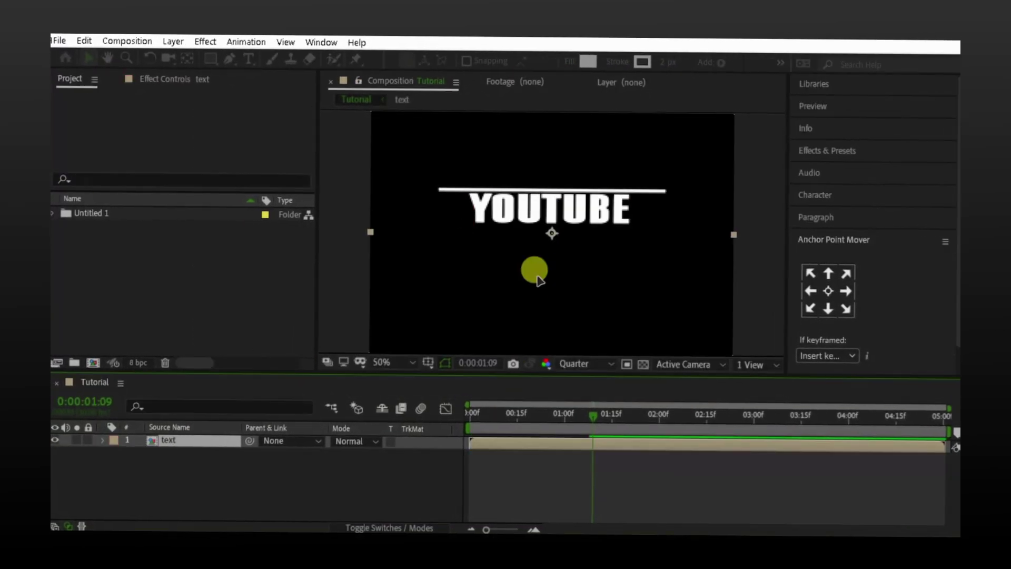
# Step: Apply Deep Glow to the text composition with Radius 220, Exposure 0.84 and Unmult enabled, and preview it
pyautogui.click(525, 481)
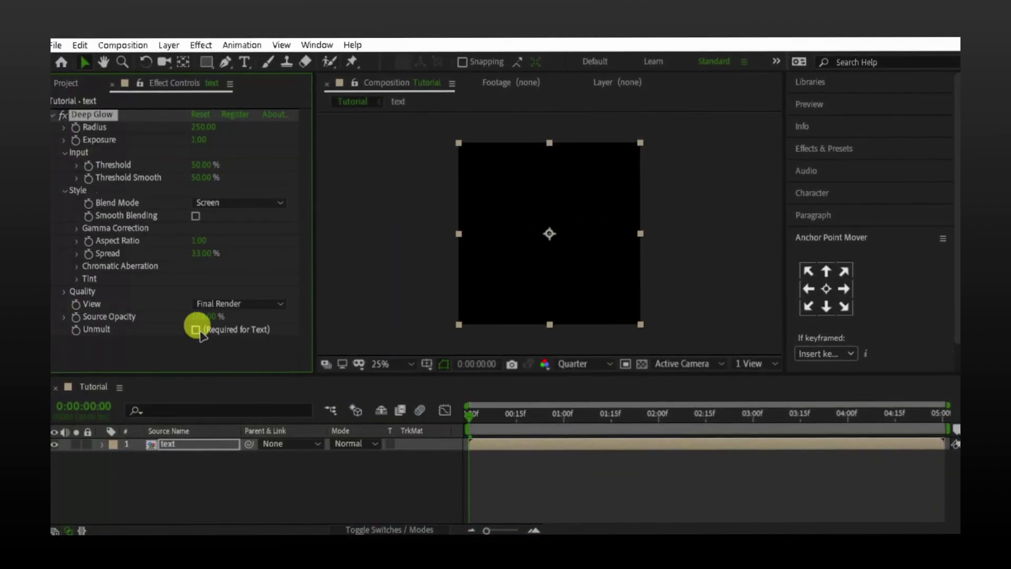
pyautogui.click(512, 456)
pyautogui.click(476, 409)
pyautogui.press('space')
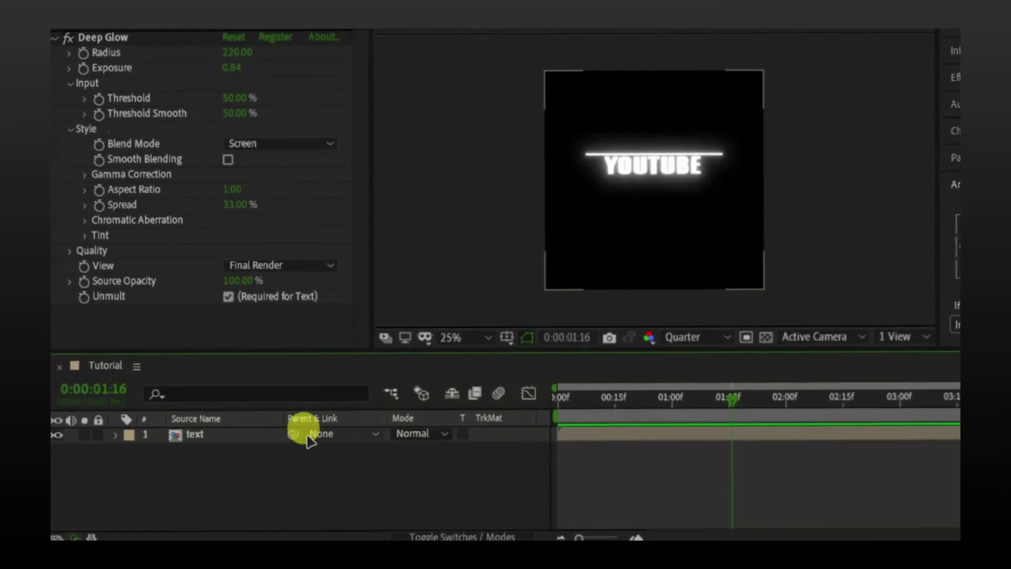
# Step: Inside the text composition, change the YOUTUBE layer's fill colour to red
pyautogui.doubleClick(206, 443)
pyautogui.click(199, 433)
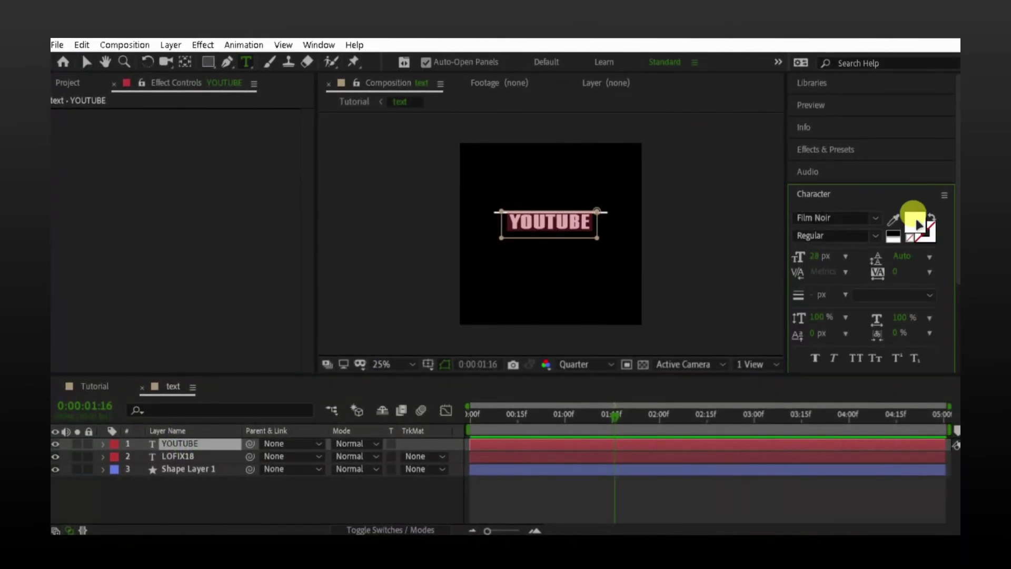
pyautogui.click(919, 225)
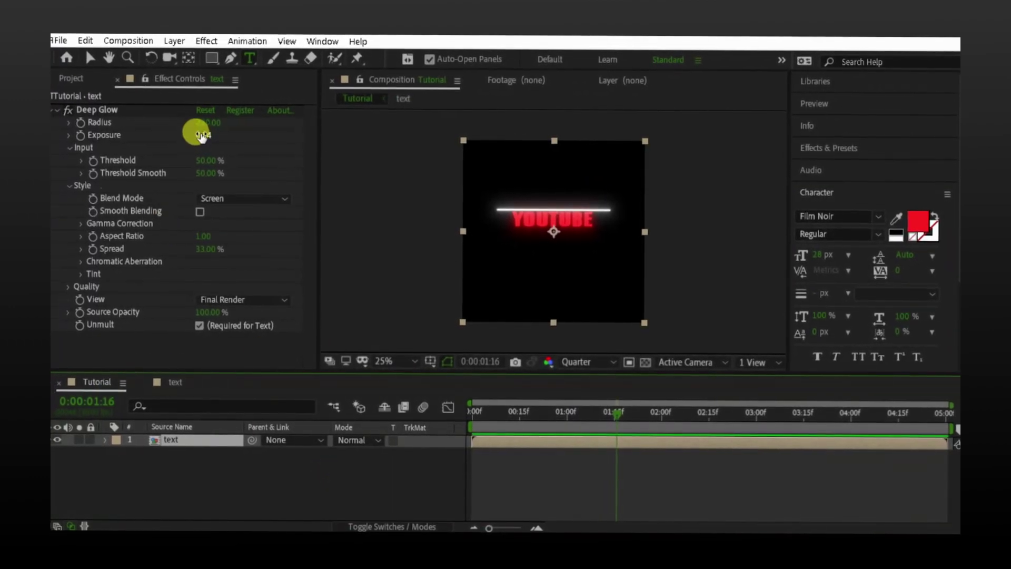
# Step: In the Tutorial composition, set Deep Glow's Radius to 180 and Exposure to 0.63, and preview from the start
pyautogui.moveTo(177, 126); pyautogui.dragTo(170, 125)
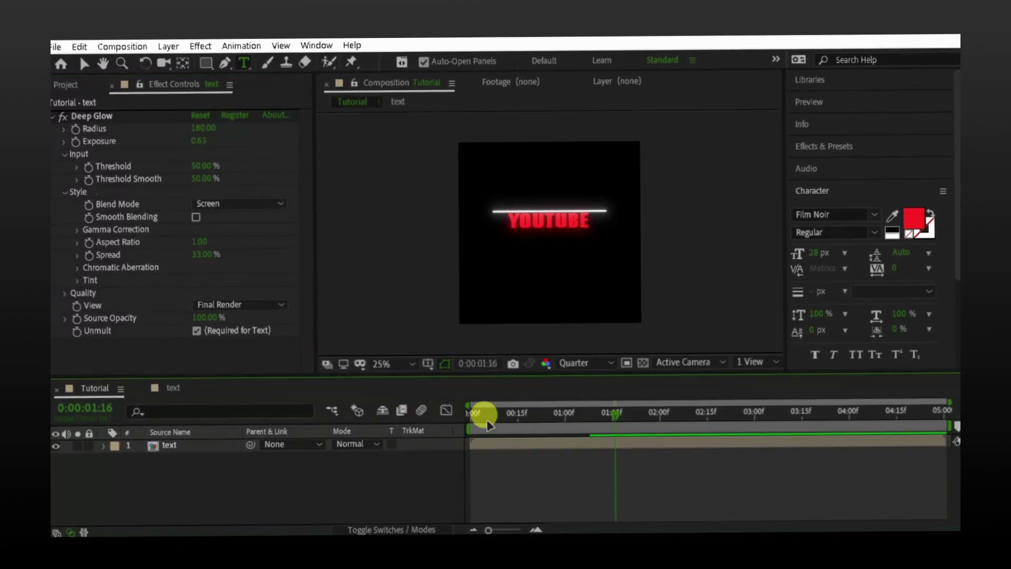
pyautogui.moveTo(485, 417); pyautogui.dragTo(456, 416)
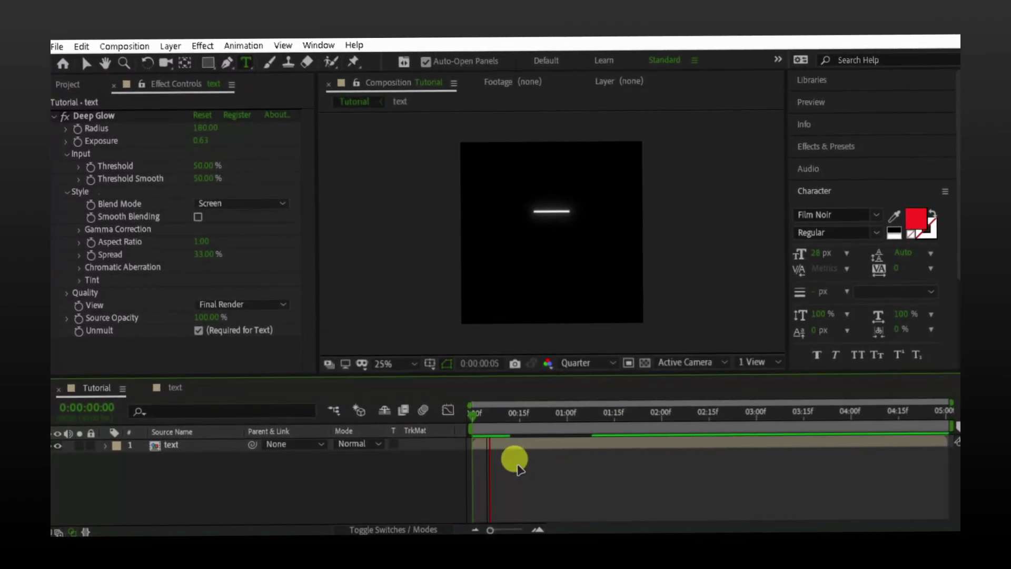